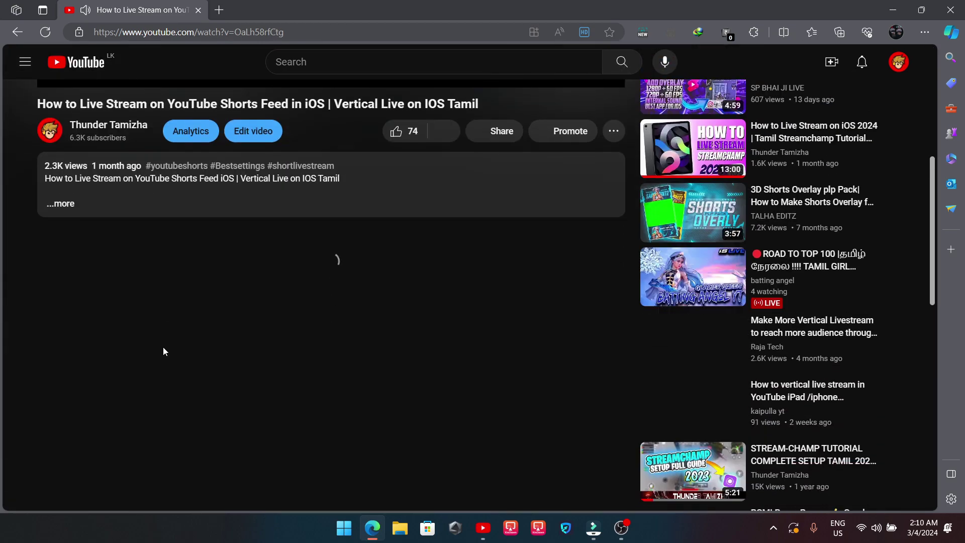
- Read through the viewer comments under the YouTube Shorts iOS live stream video, including the one about the overlay problem
scroll(212, 318, up, 4)
scroll(212, 318, down, 4)
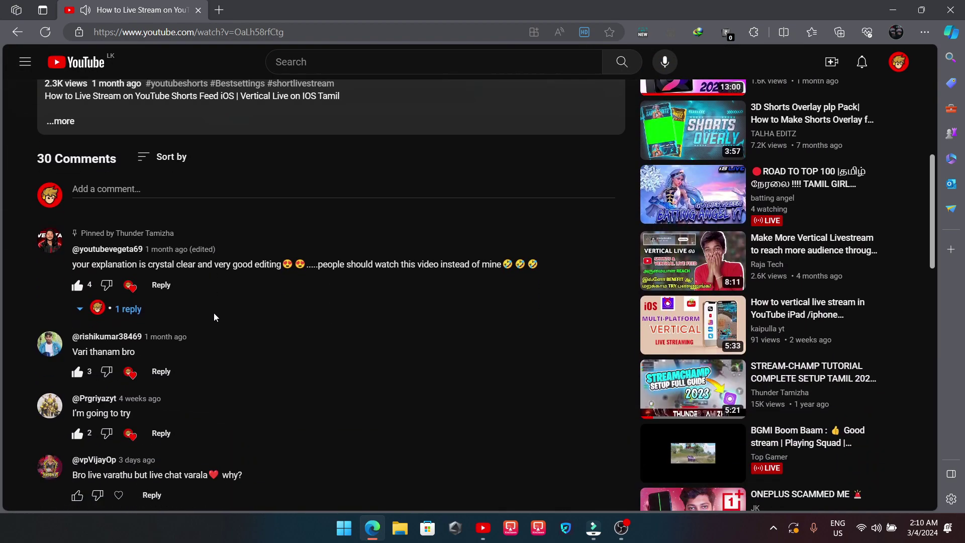
scroll(192, 355, down, 1)
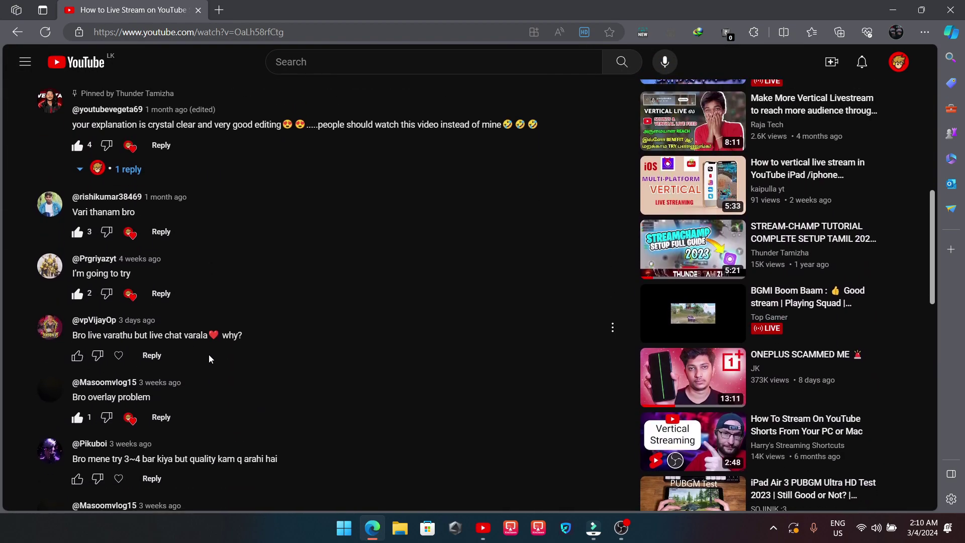
scroll(191, 357, down, 1)
scroll(201, 332, down, 2)
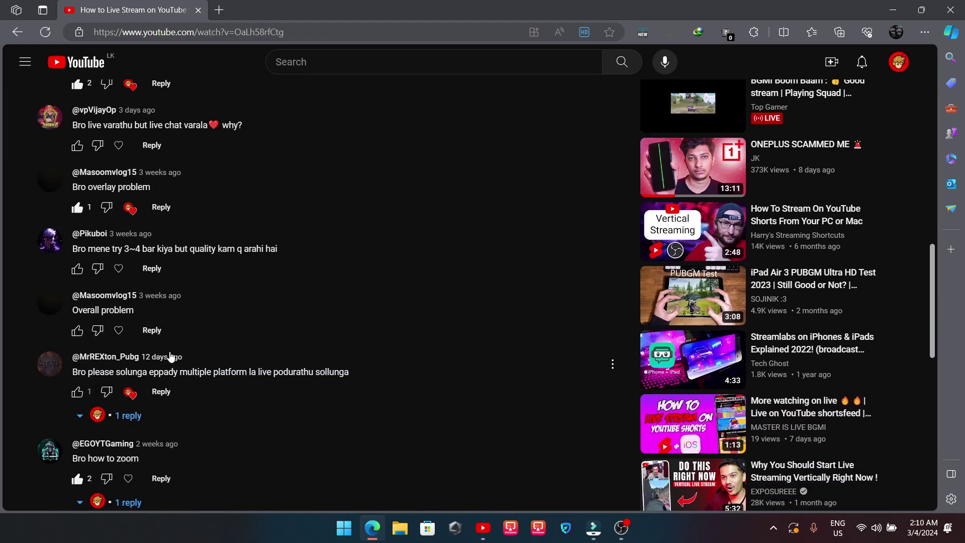
scroll(170, 359, down, 3)
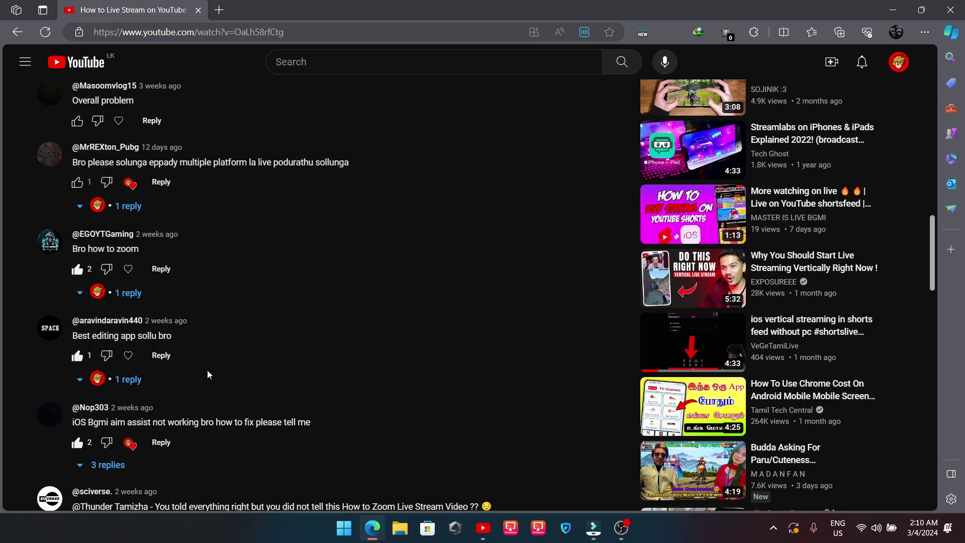
scroll(208, 370, down, 3)
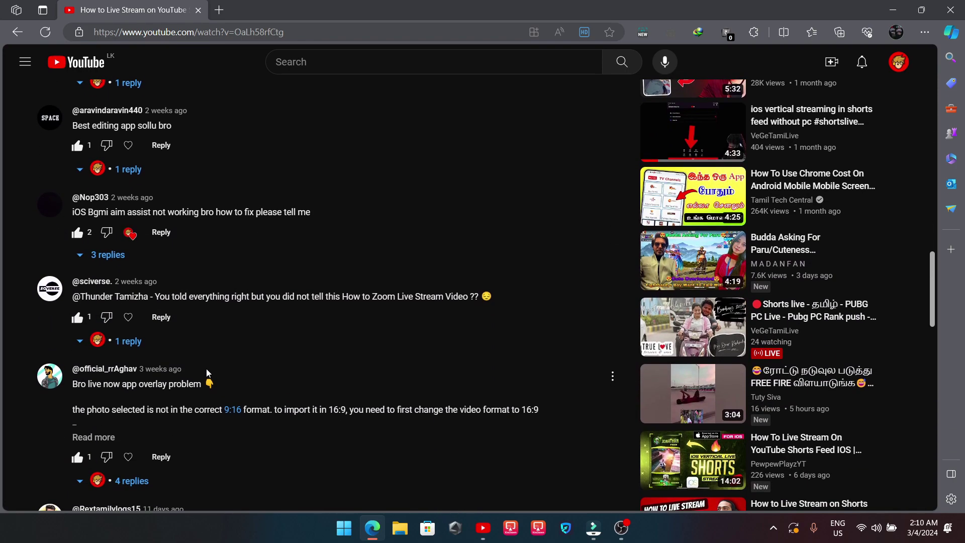
scroll(206, 372, down, 2)
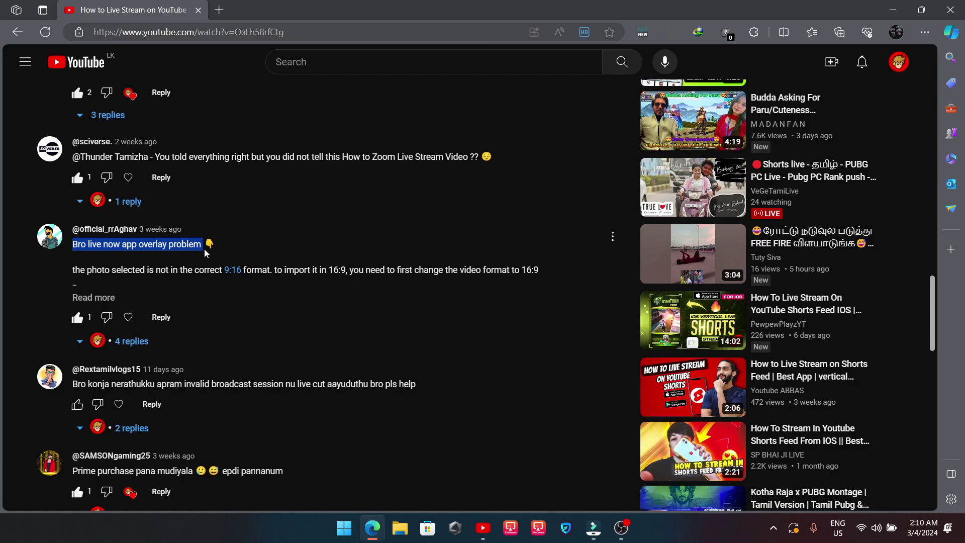
scroll(389, 296, down, 1)
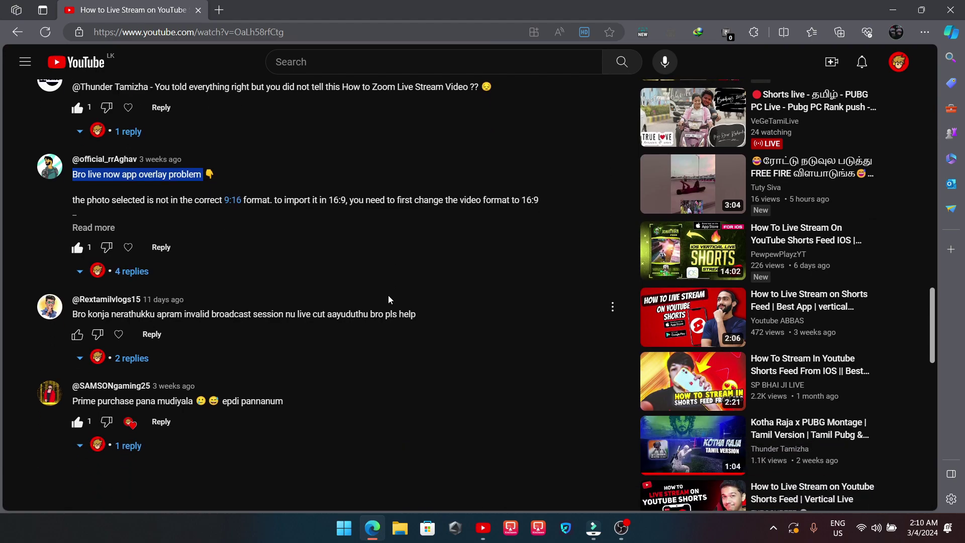
scroll(381, 296, up, 7)
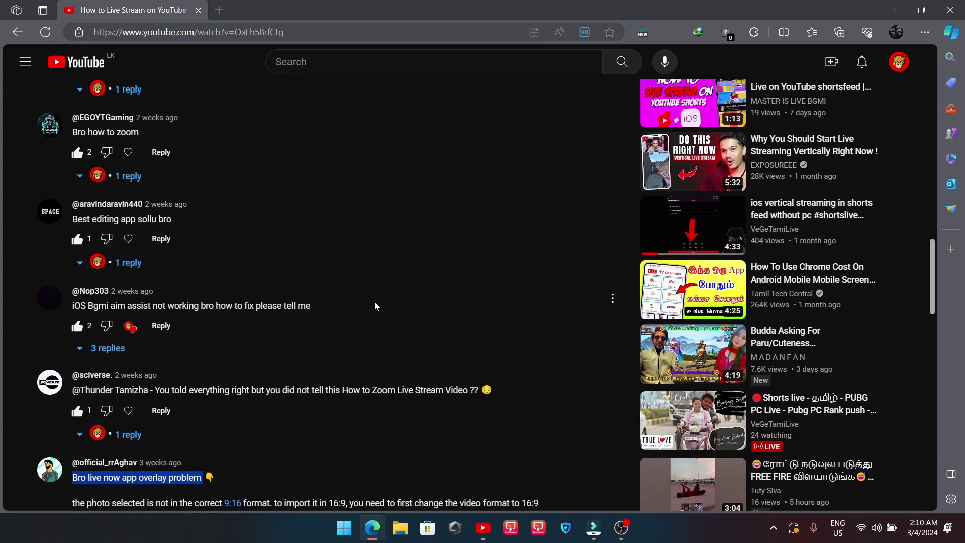
scroll(368, 303, up, 10)
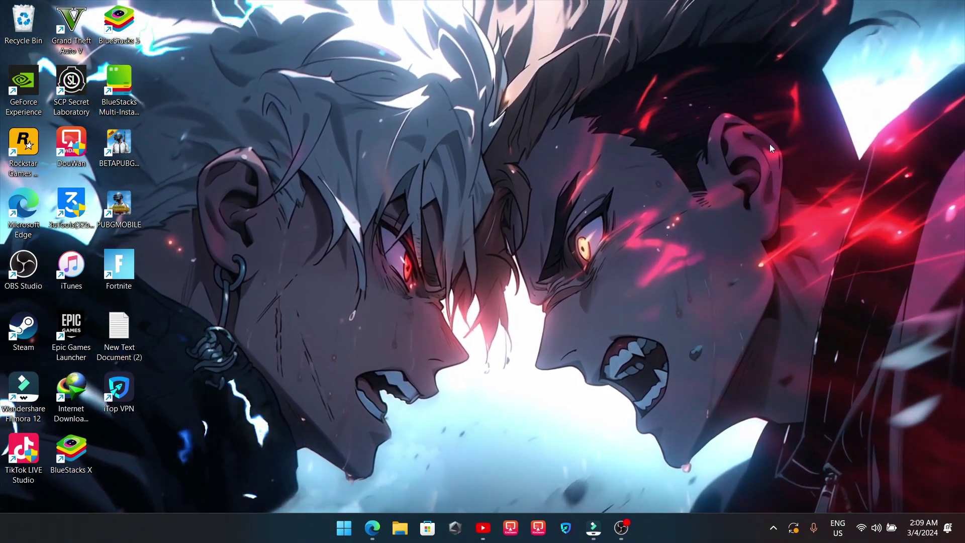
mouse_move(373, 528)
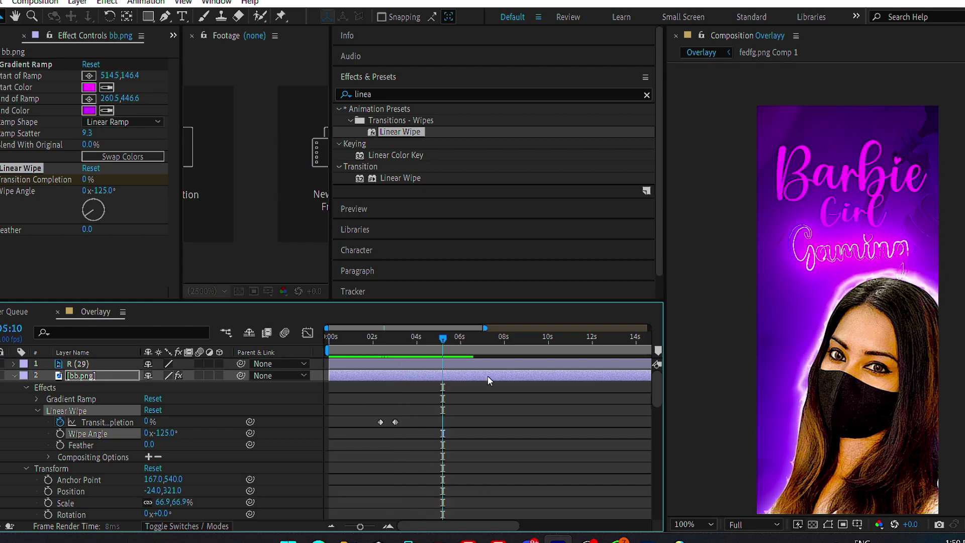
- In After Effects, stop the preview and duplicate the Linear Wipe effect on the bb.png layer
key(space)
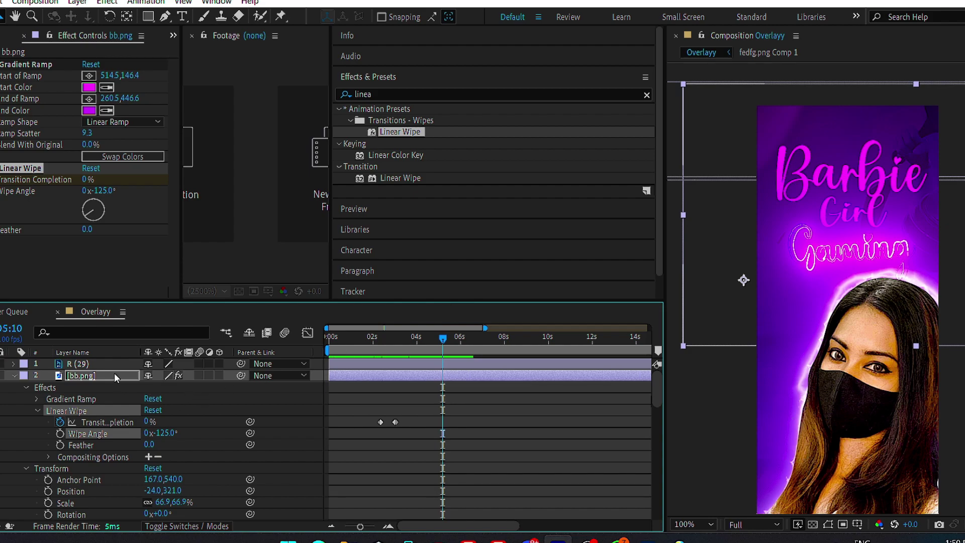
key(ctrl+d)
scroll(103, 432, down, 3)
- Delete the Image Contours stroke effect from the bb.png Comp 1 layer and move the playhead back to just before 4 seconds
click(89, 480)
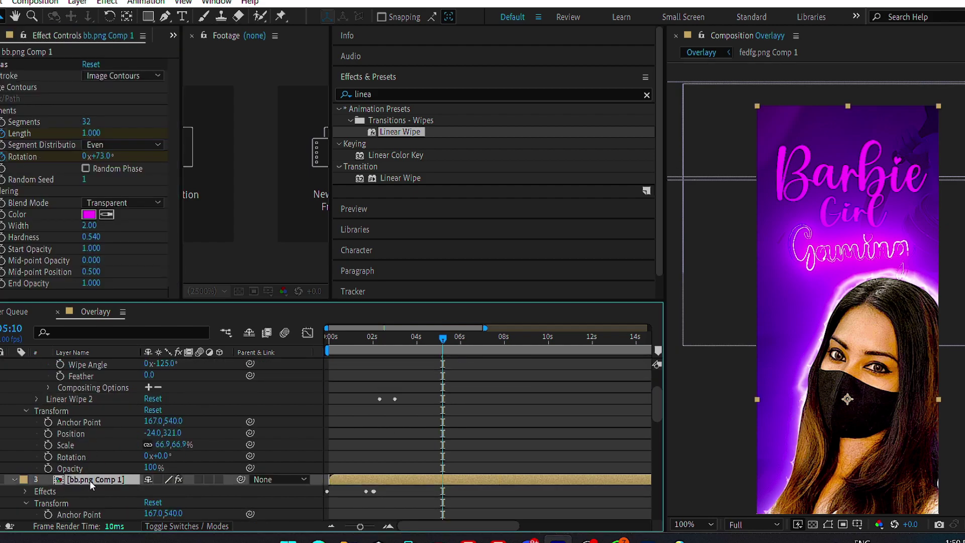
scroll(90, 481, down, 1)
click(53, 67)
key(Delete)
click(94, 457)
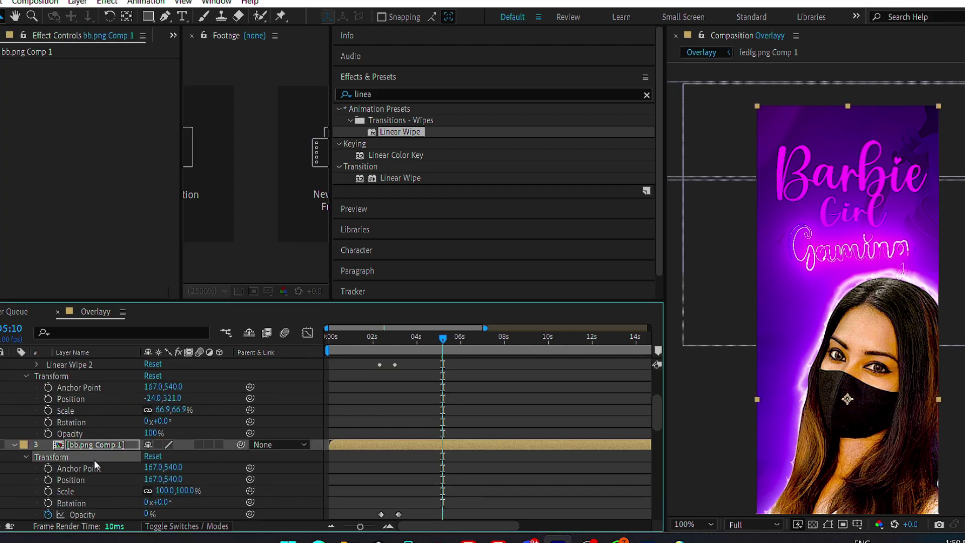
drag(444, 339, 413, 361)
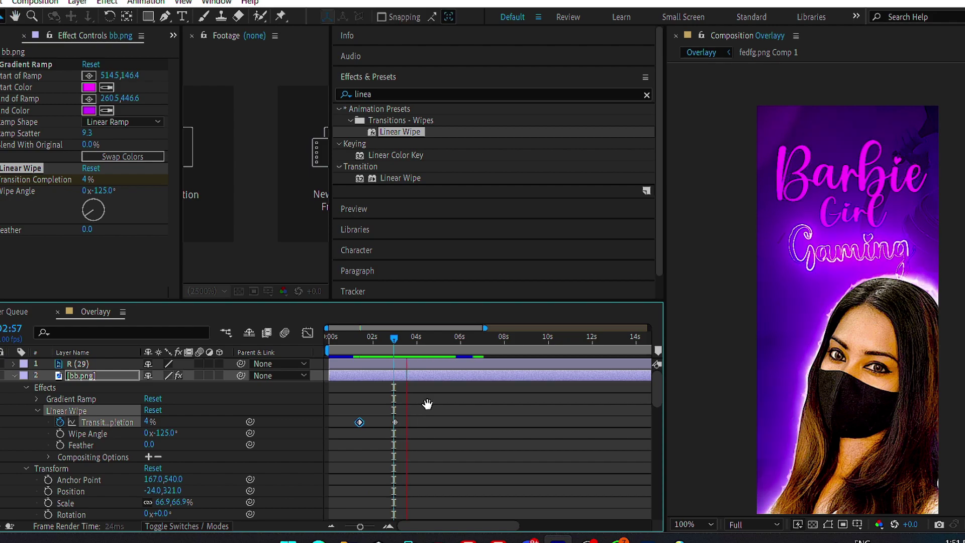
- Stop the preview, duplicate the bb.png layer's Linear Wipe effect with its keyframes, and collapse the layer's properties
key(space)
scroll(281, 420, down, 1)
scroll(151, 410, up, 1)
key(ctrl+d)
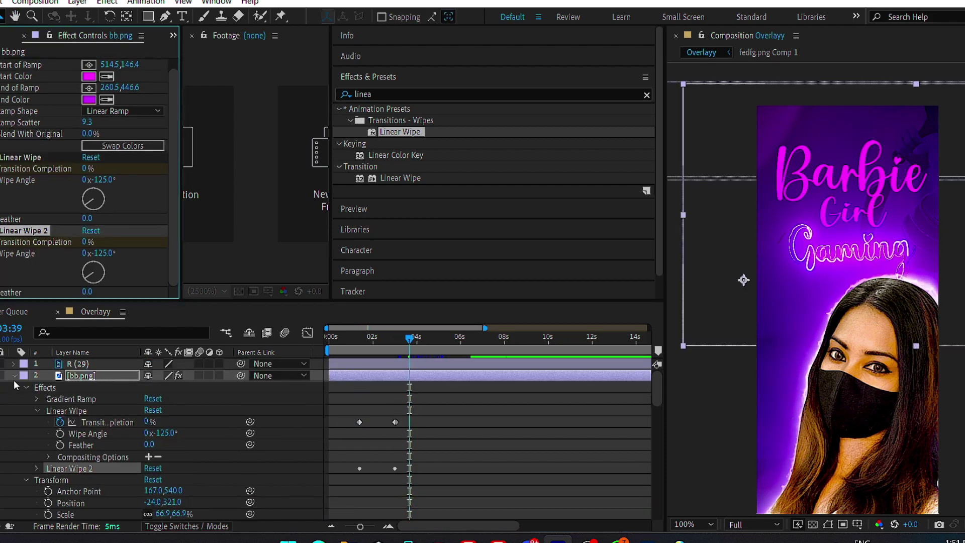
click(13, 375)
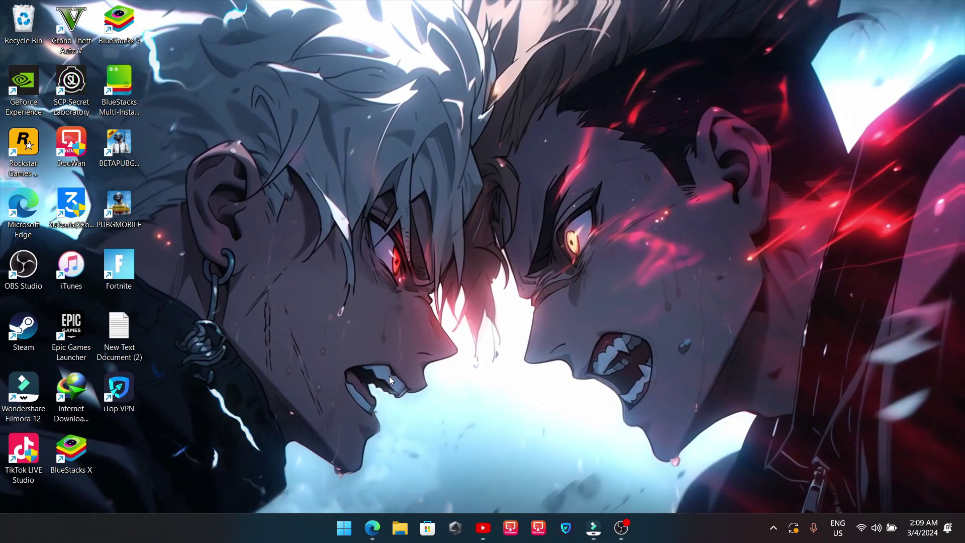
- Switch to the Edge window with the YouTube channel and look through its latest videos
mouse_move(372, 528)
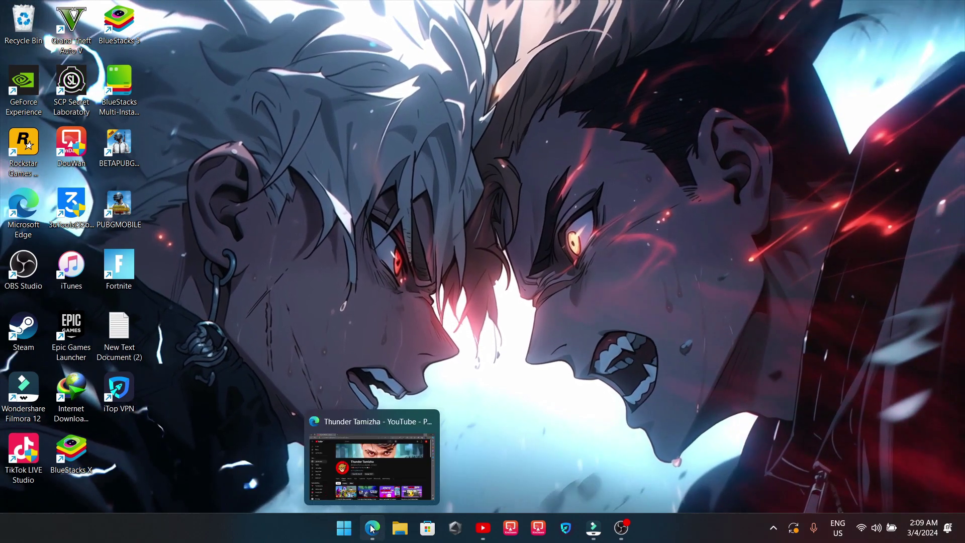
click(394, 485)
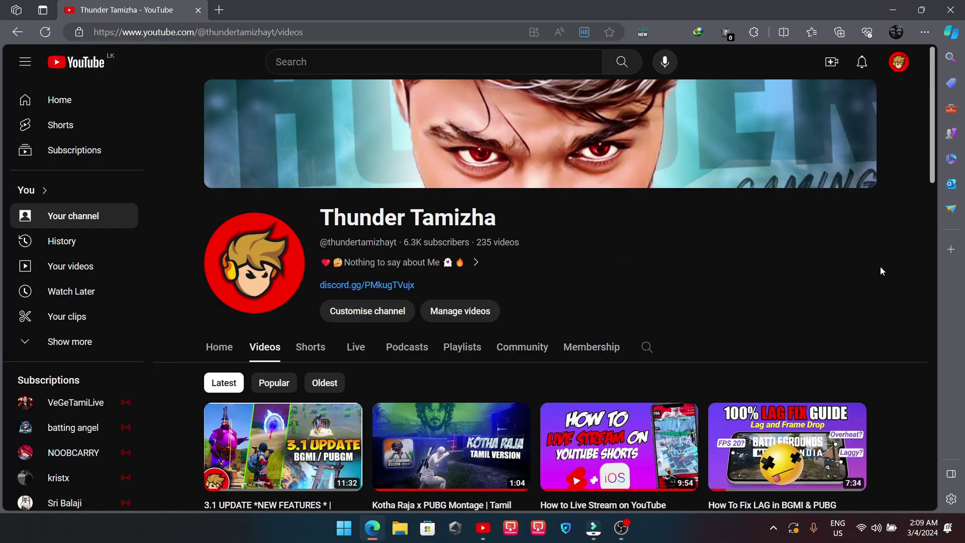
scroll(881, 271, down, 3)
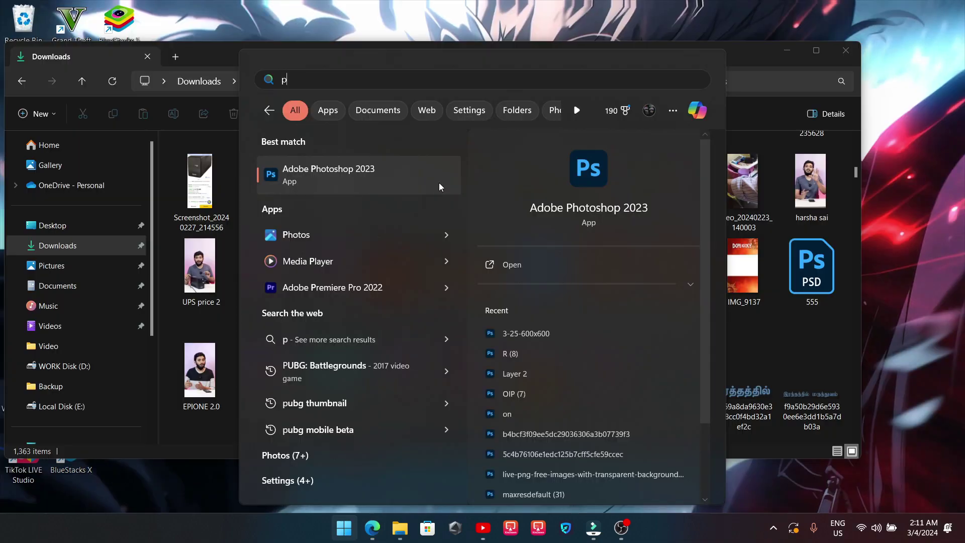
- Launch Adobe Photoshop 2023
key(Return)
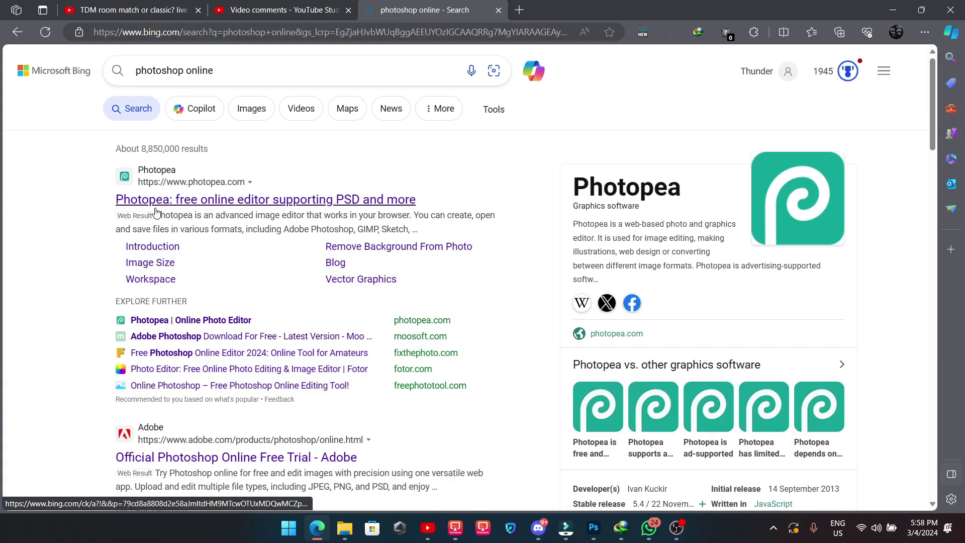
- Open the Photopea online editor from the Bing results and discard the unsaved New Project.psd
click(166, 205)
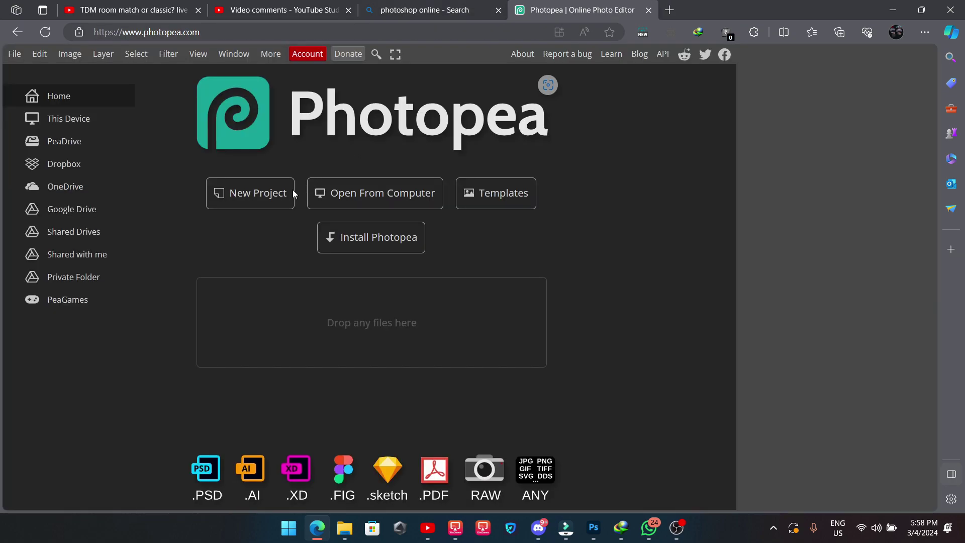
click(292, 194)
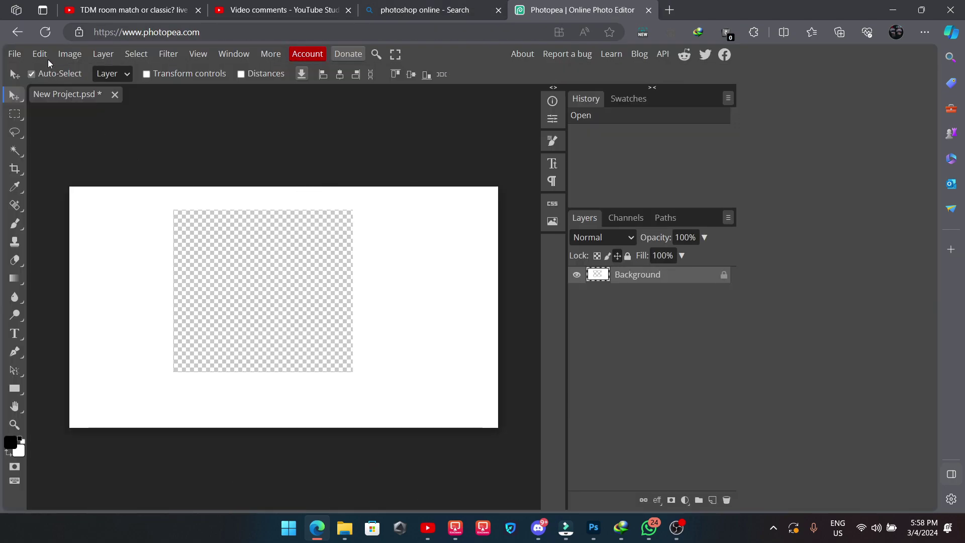
click(114, 95)
click(530, 112)
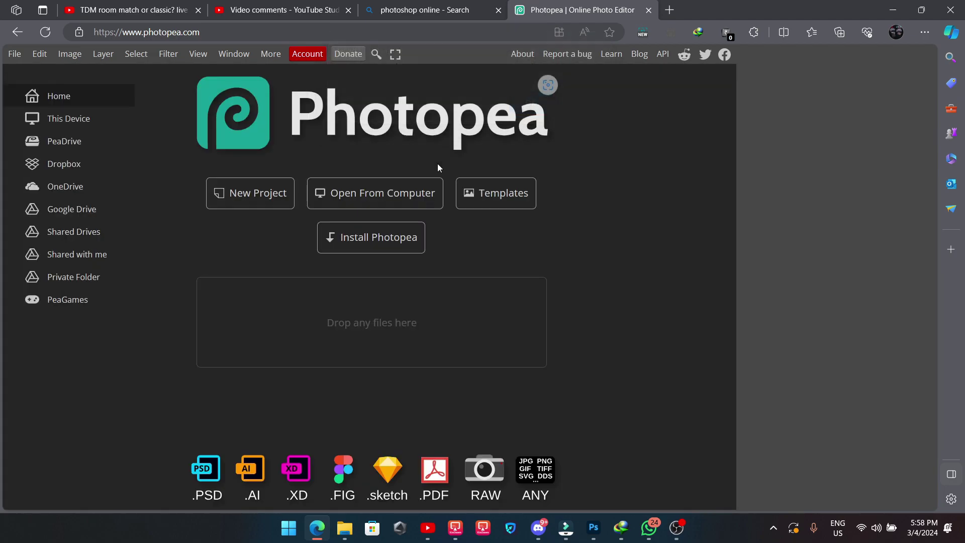
- Create a new 1280 x 720 pixel project with a white background in Photopea
click(267, 195)
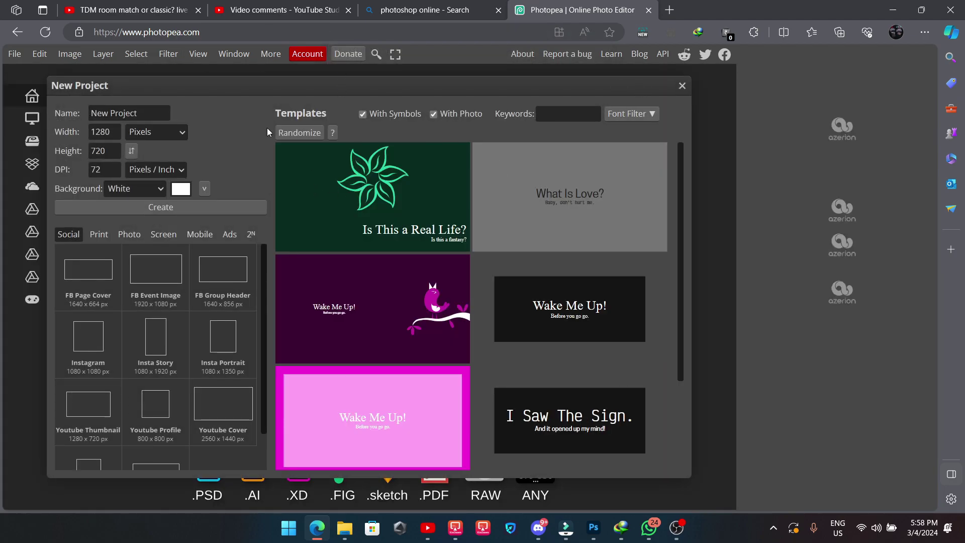
click(185, 204)
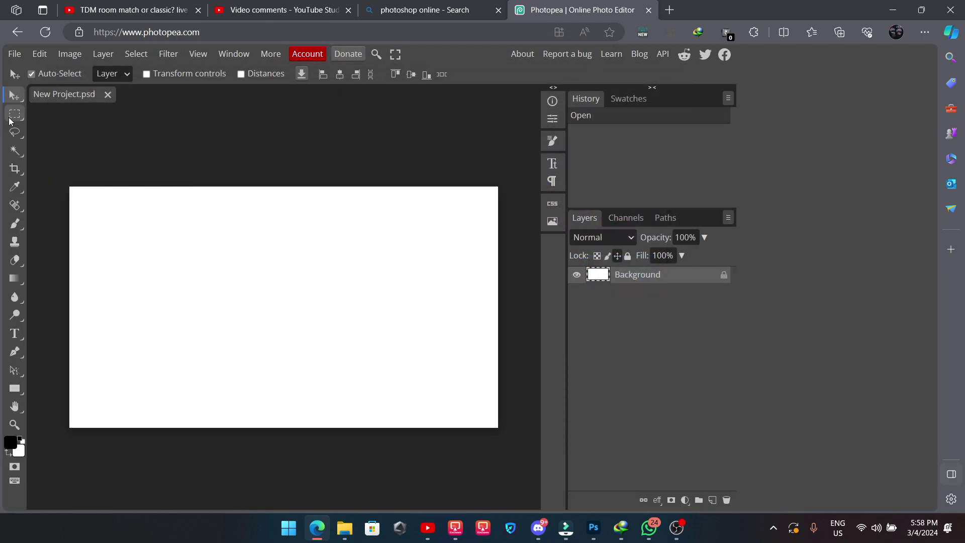
- Clear two overlapping rectangular areas from the white background, reusing the moved selection for the second, and close the project without saving
drag(113, 187, 421, 385)
key(Delete)
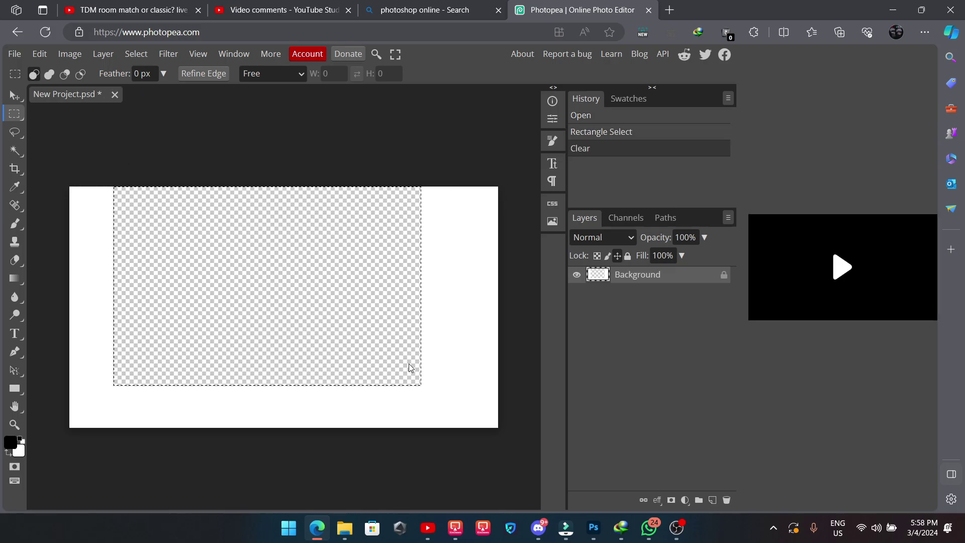
drag(446, 450, 447, 450)
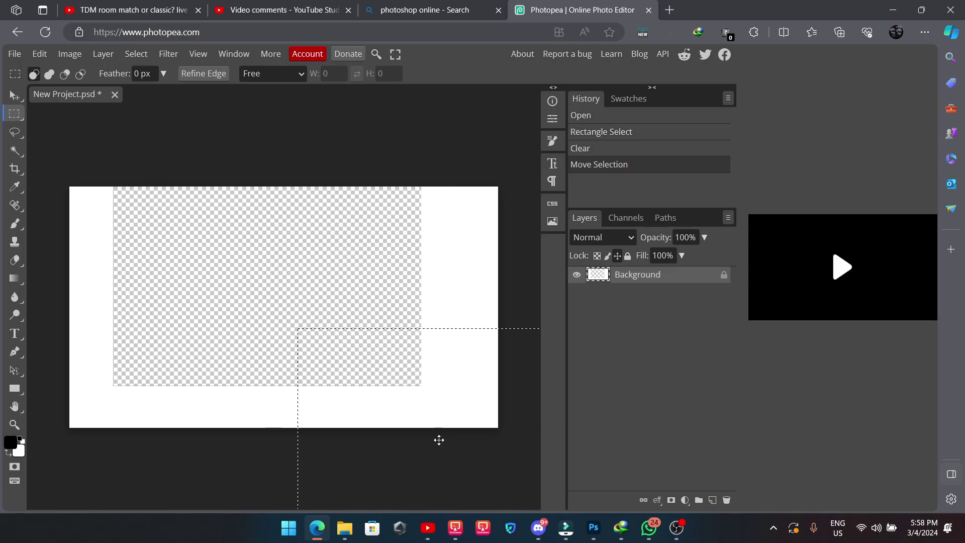
key(Delete)
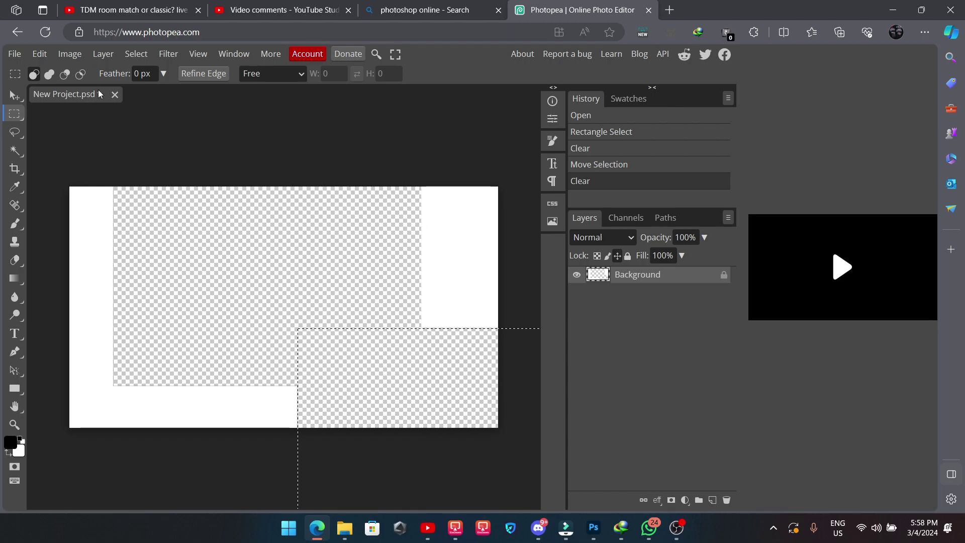
click(115, 95)
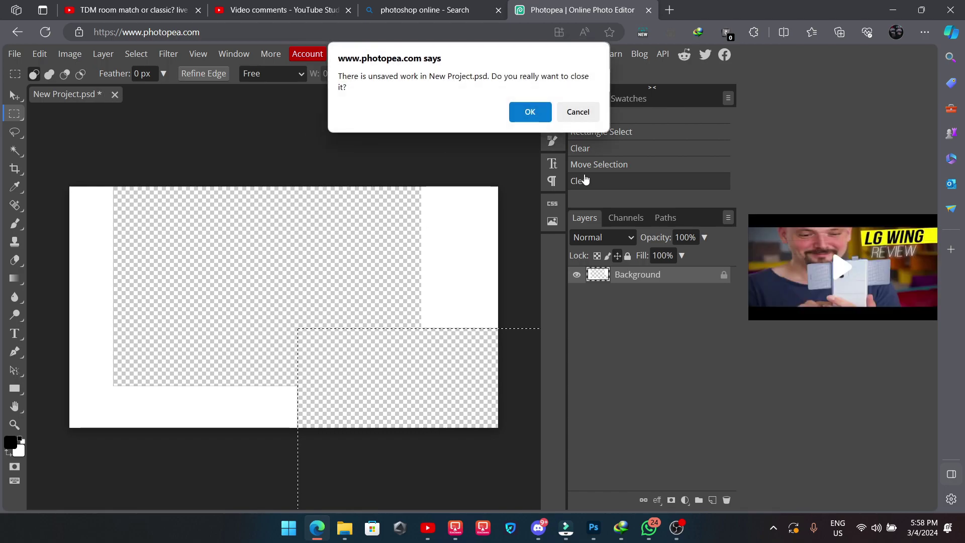
click(530, 112)
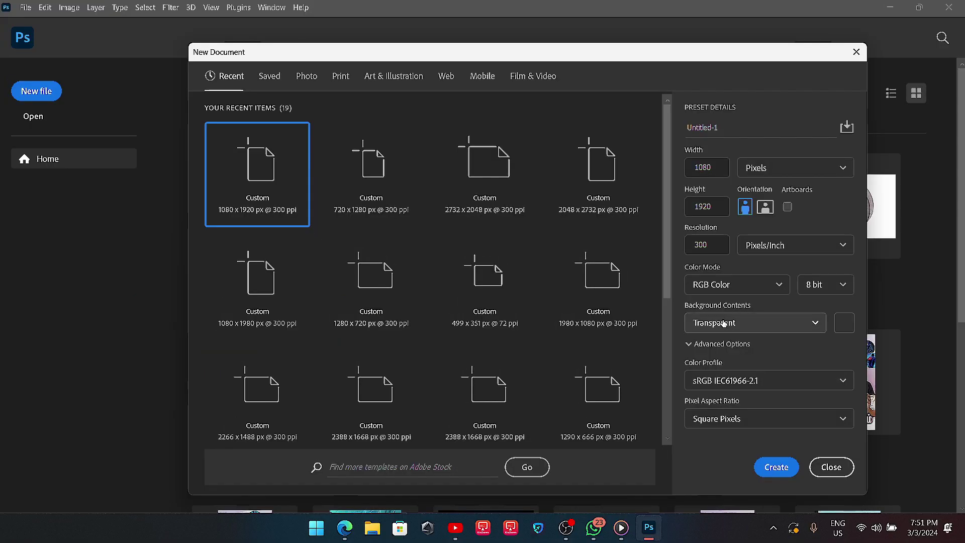
- Switch the new 1080 x 1920 px Photoshop document's background contents to White and back to Transparent
click(739, 323)
click(739, 346)
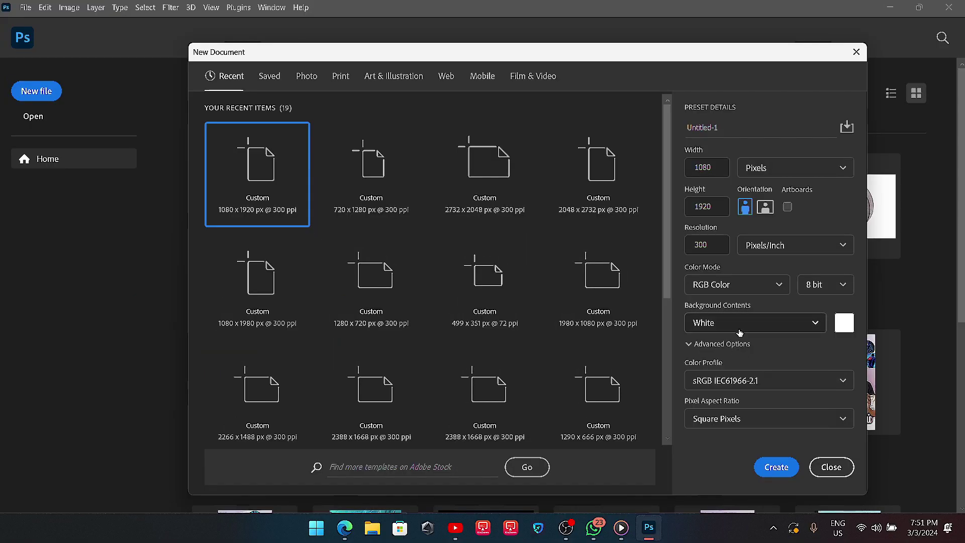
click(739, 327)
click(714, 388)
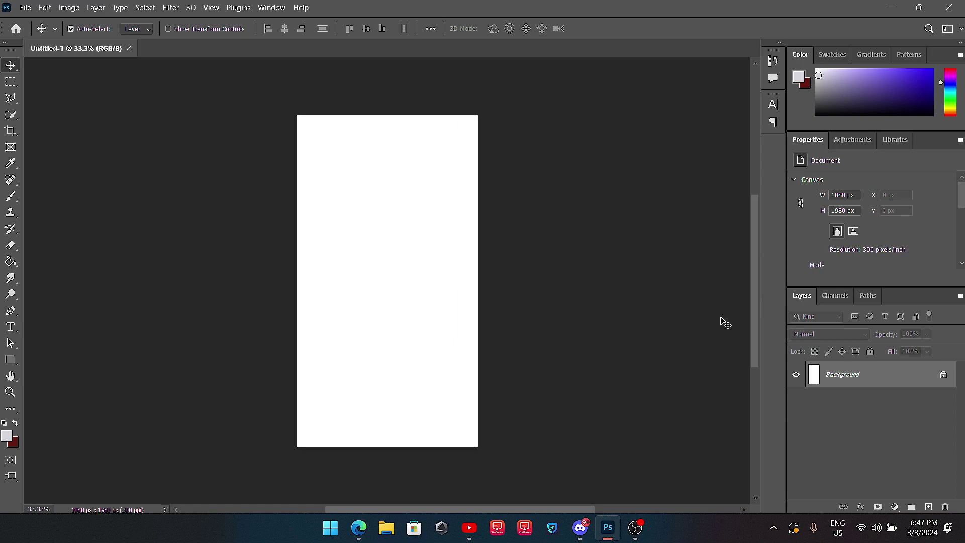
- Unlock the Background layer of the portrait Untitled-1 document in Photoshop
click(944, 379)
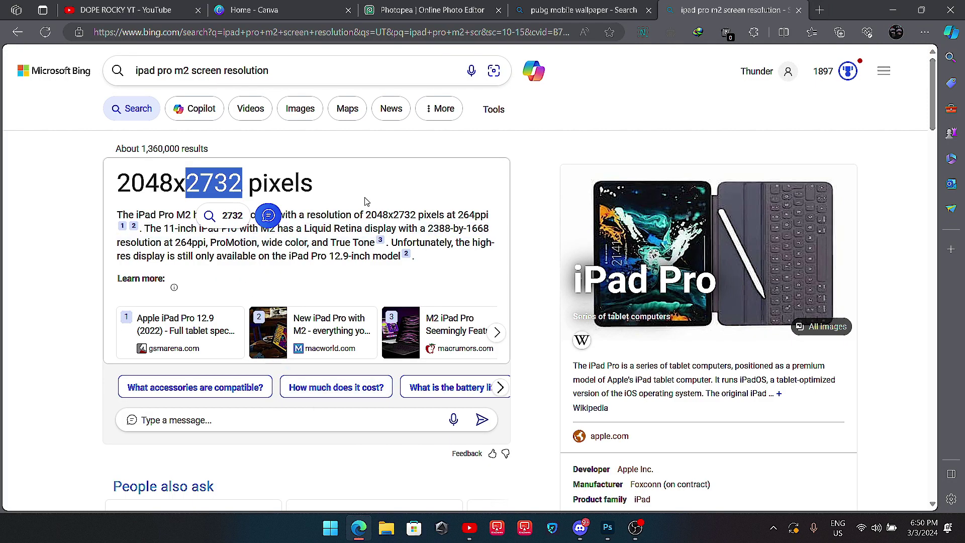
- Check the iPad Pro M2 screen resolution in the Bing search results
click(367, 200)
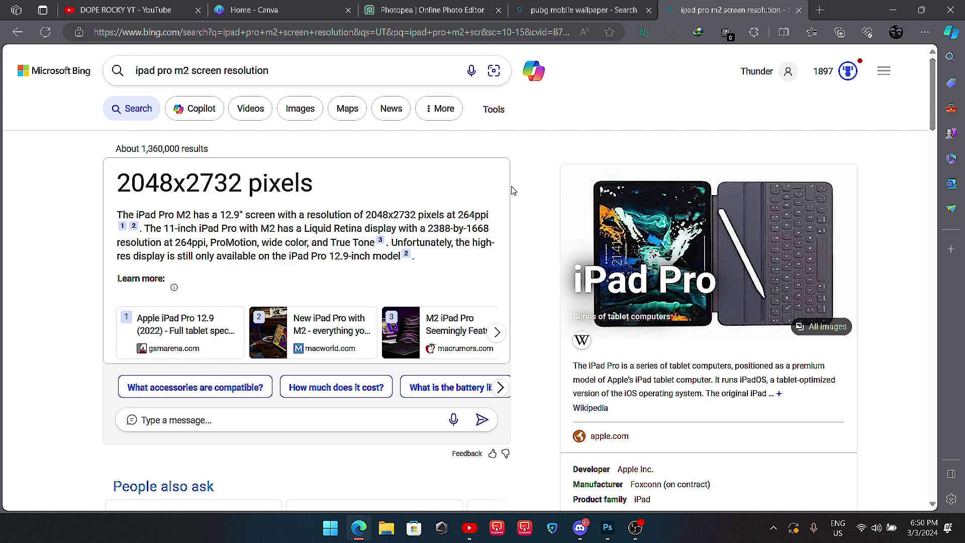
scroll(432, 201, down, 3)
scroll(431, 201, up, 3)
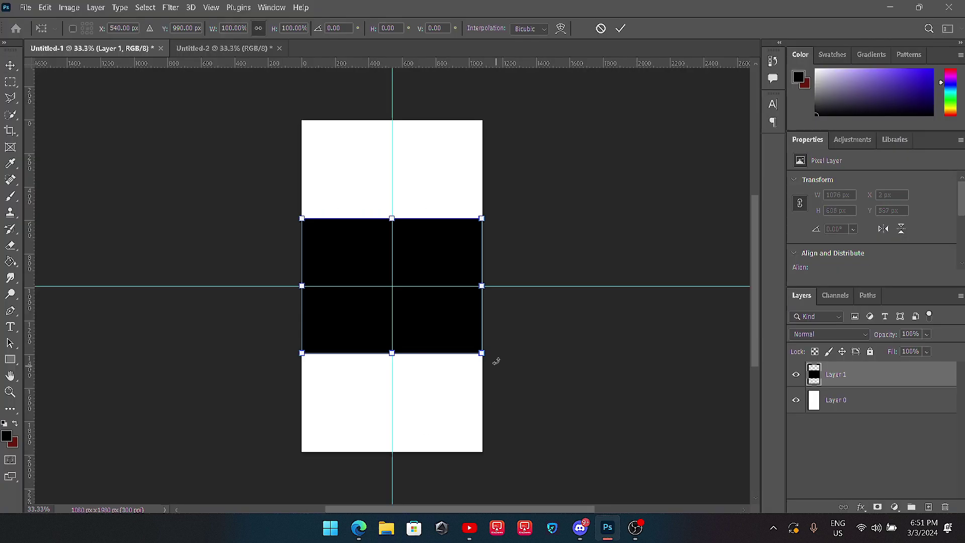
- Enlarge the black rectangle on Layer 1 about its centre to about 1086 x 616 px, covering the full canvas width
drag(481, 352, 484, 354)
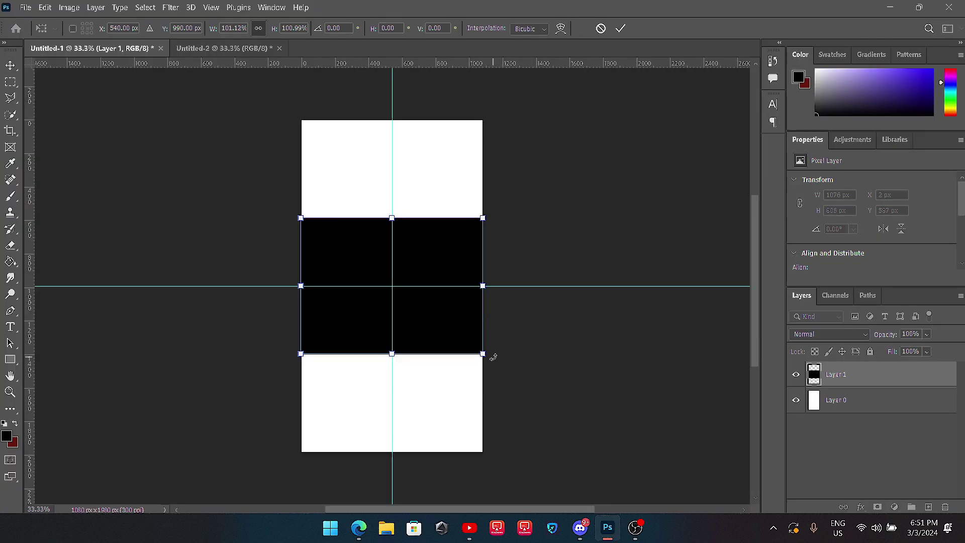
drag(486, 356, 484, 355)
scroll(498, 262, up, 3)
scroll(512, 264, down, 2)
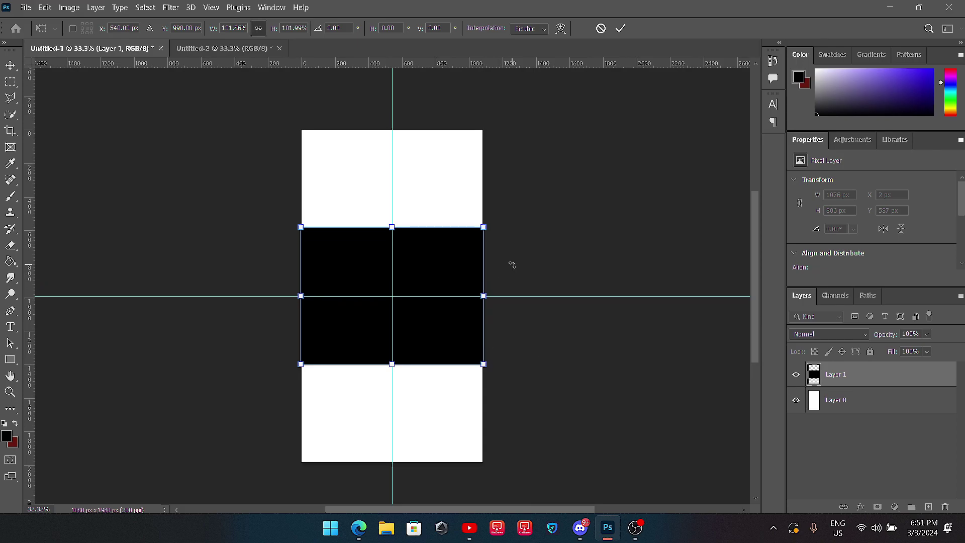
key(ctrl+plus)
key(ctrl+plus)
key(ctrl+plus)
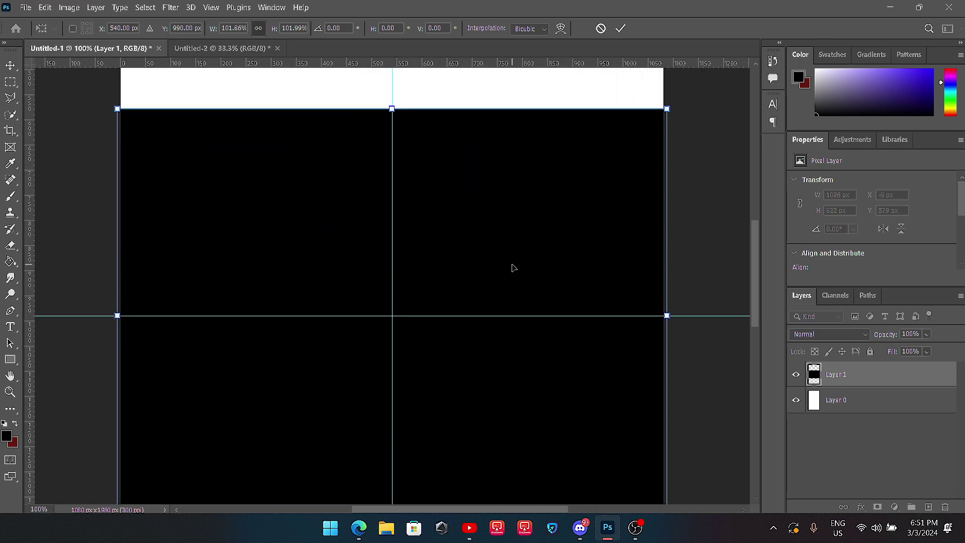
key(ctrl+minus)
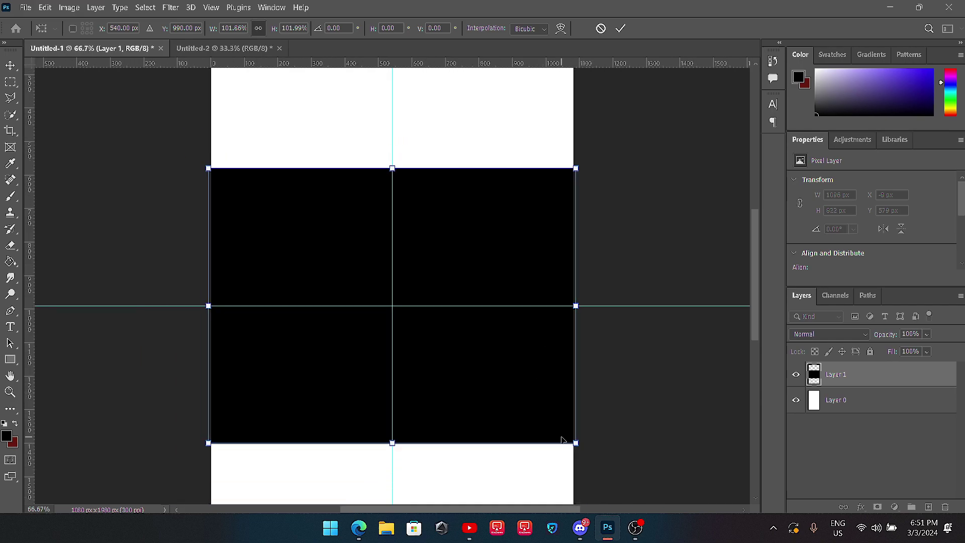
drag(577, 445, 575, 442)
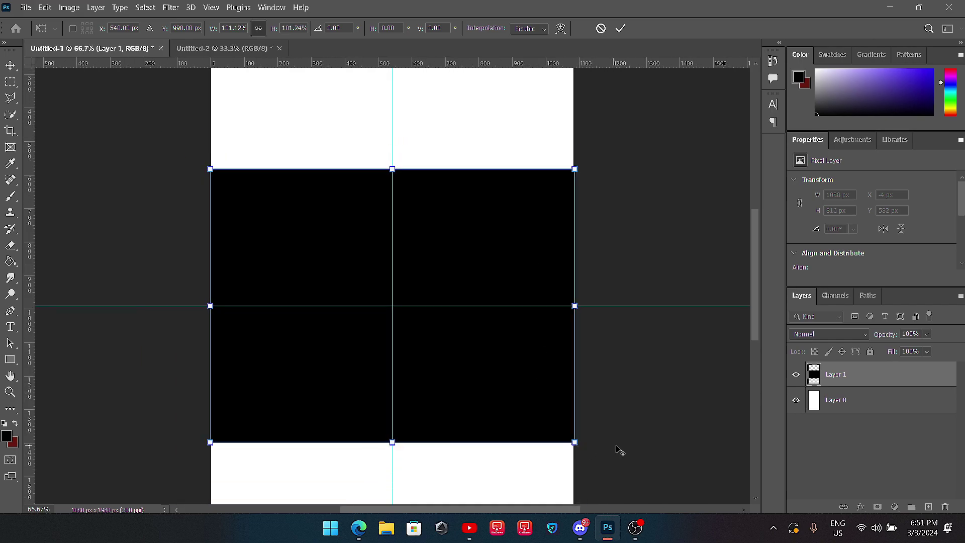
click(622, 31)
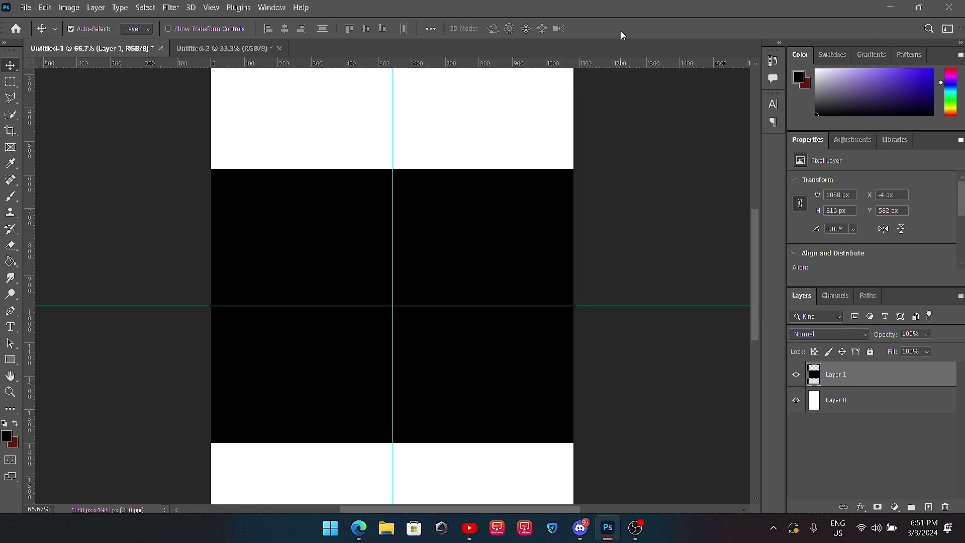
- Fine-tune the black rectangle with Free Transform, scaling it to about 101% around its centre, and apply it
key(ctrl+minus)
key(ctrl+minus)
key(ctrl+minus)
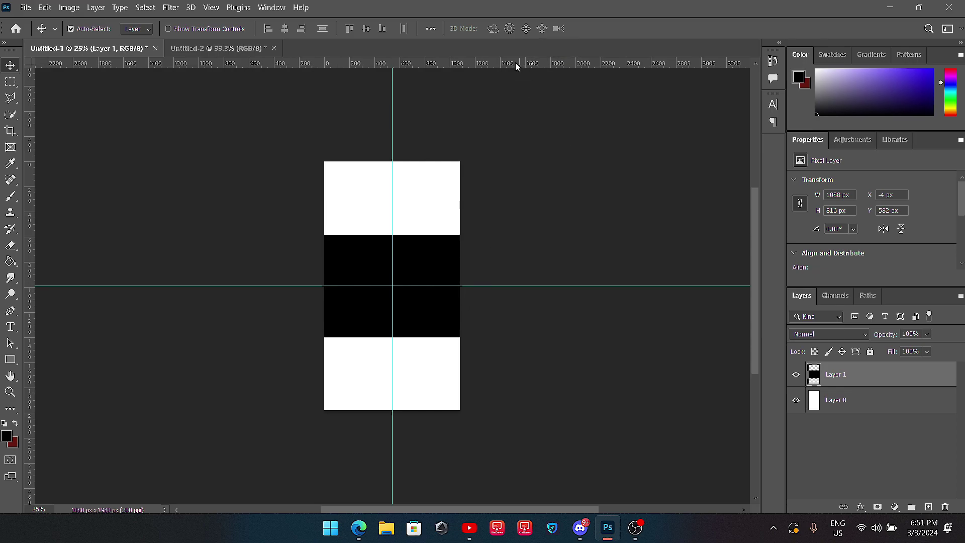
key(ctrl+plus)
key(ctrl+t)
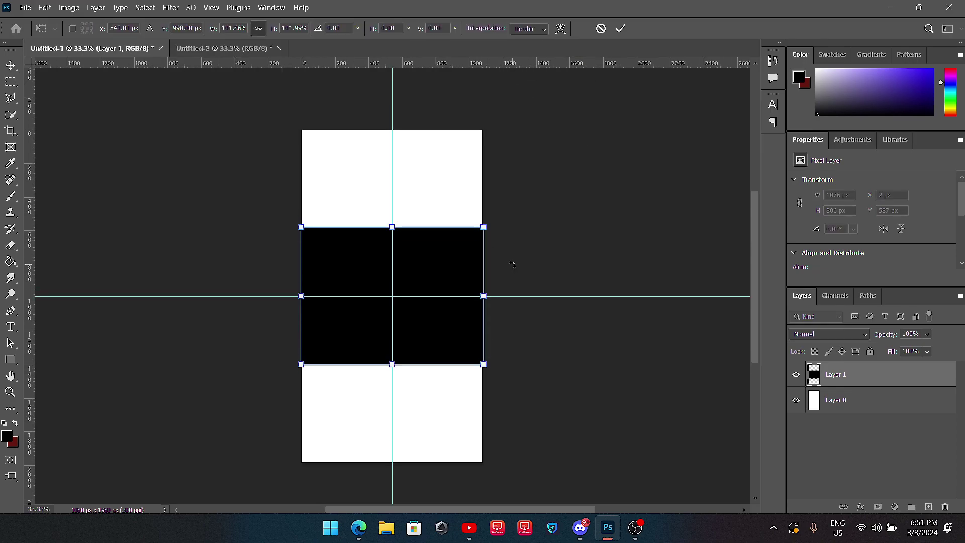
key(ctrl+plus)
key(ctrl+plus)
key(ctrl+plus)
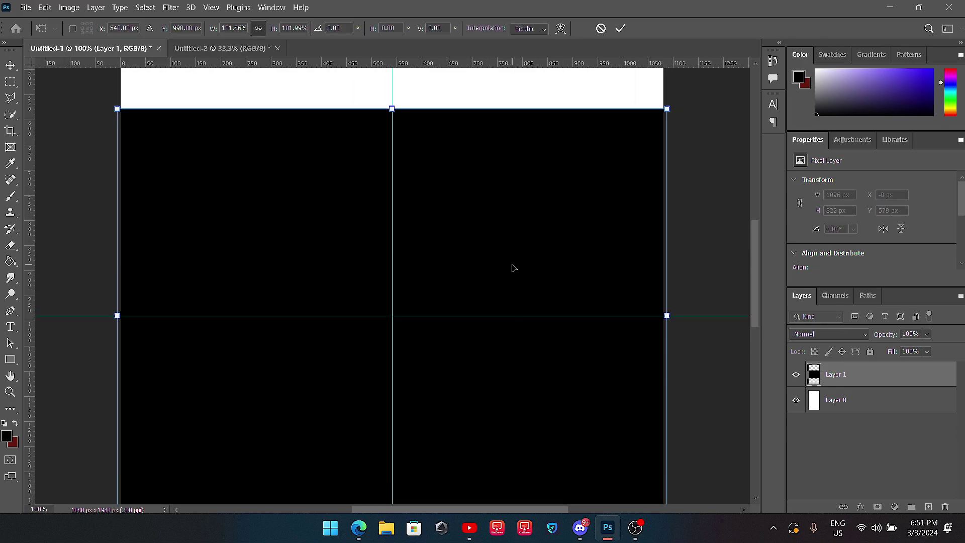
key(ctrl+minus)
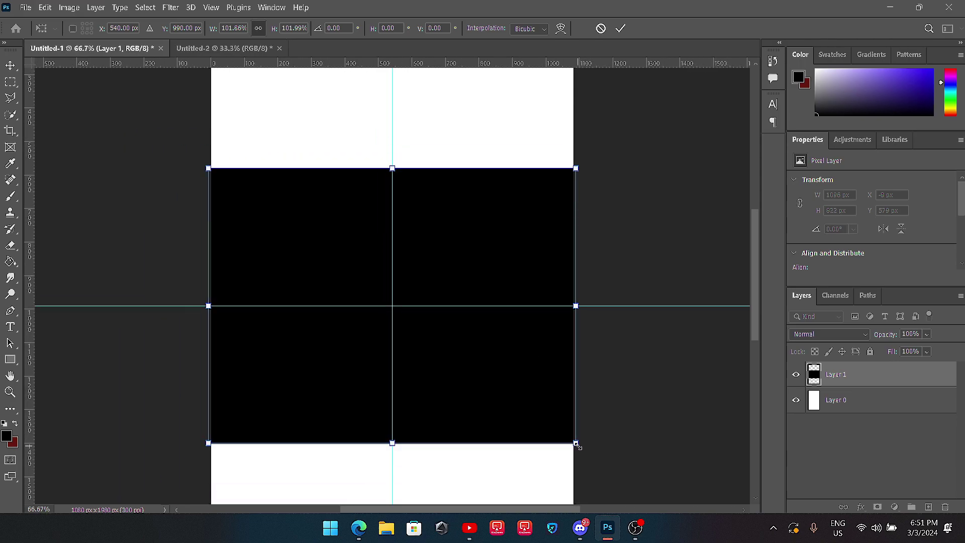
drag(577, 444, 576, 443)
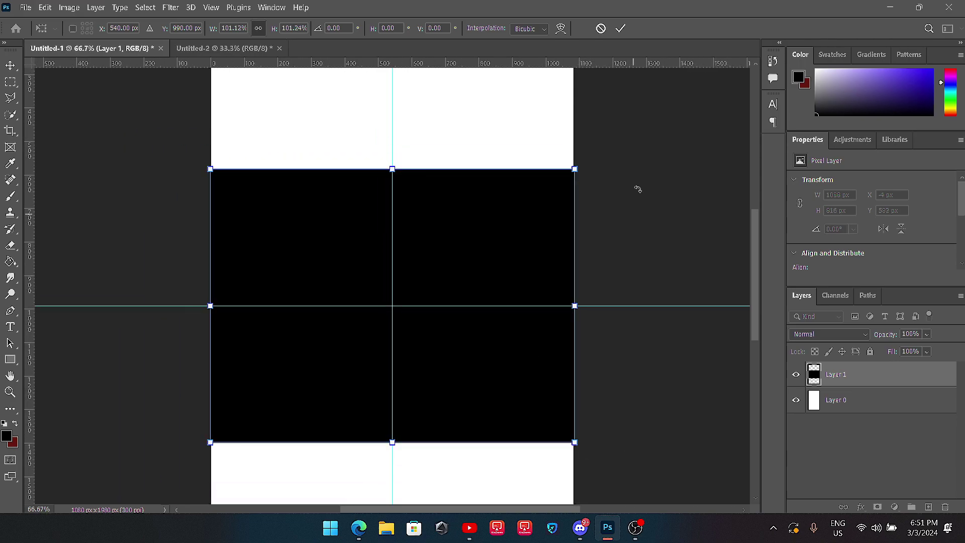
click(622, 28)
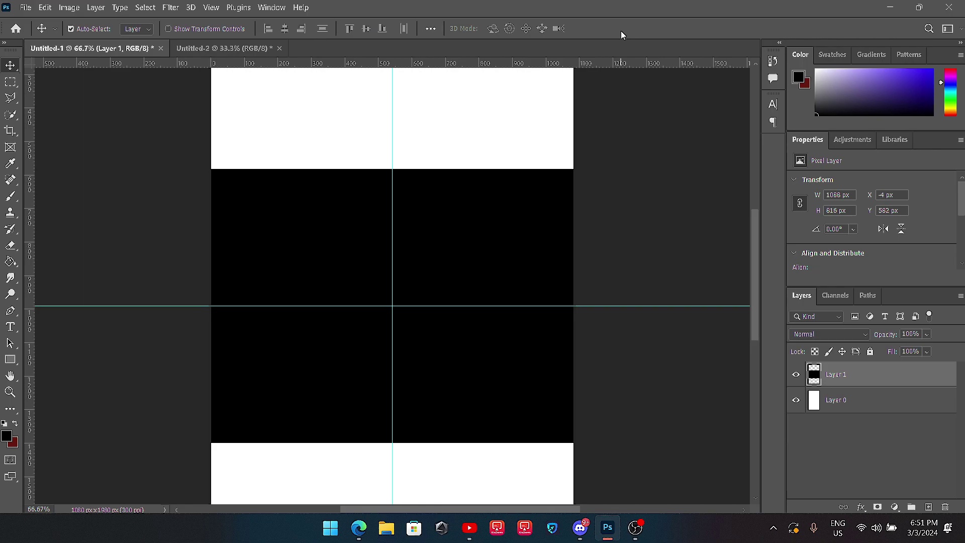
- Remove the horizontal and vertical centre guides from the canvas
key(ctrl+minus)
key(ctrl+minus)
key(ctrl+minus)
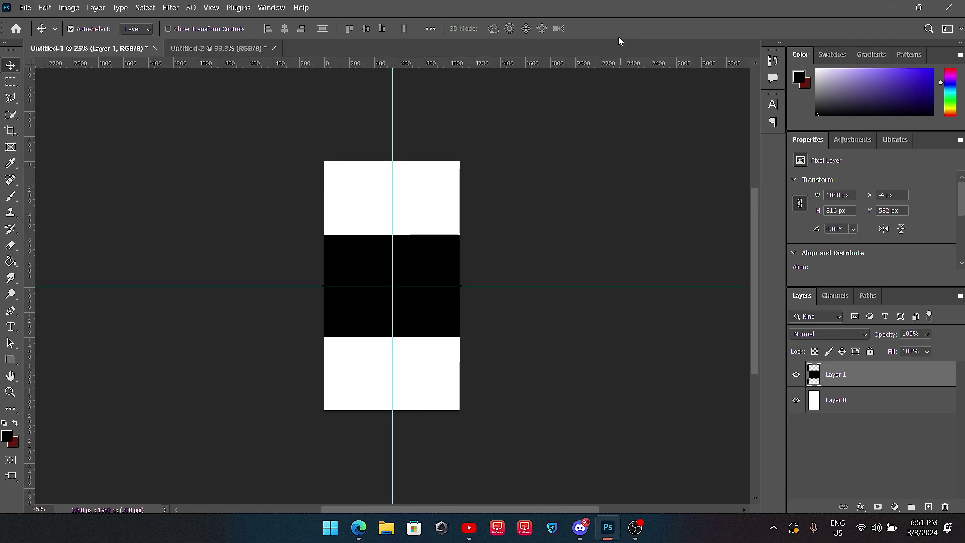
drag(479, 285, 523, 61)
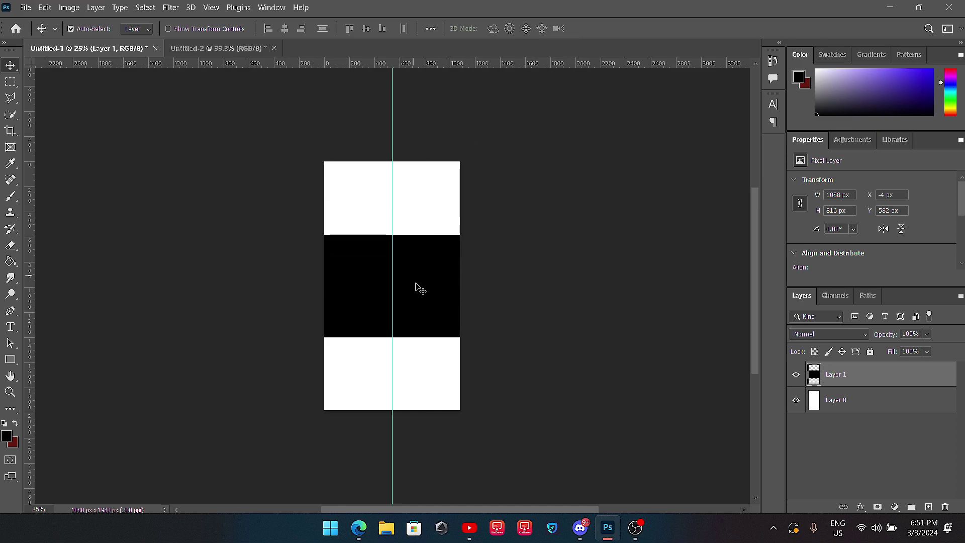
drag(393, 262, 8, 231)
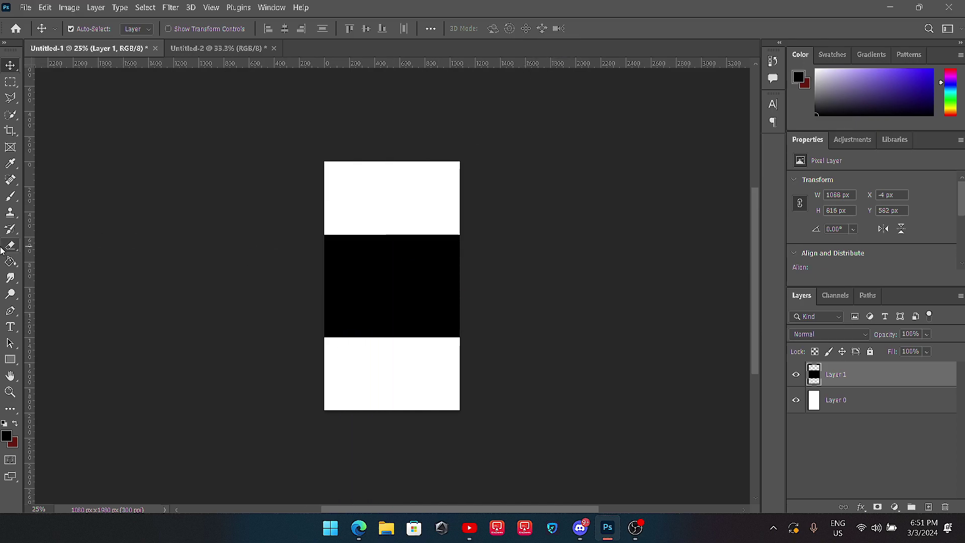
key(ctrl+plus)
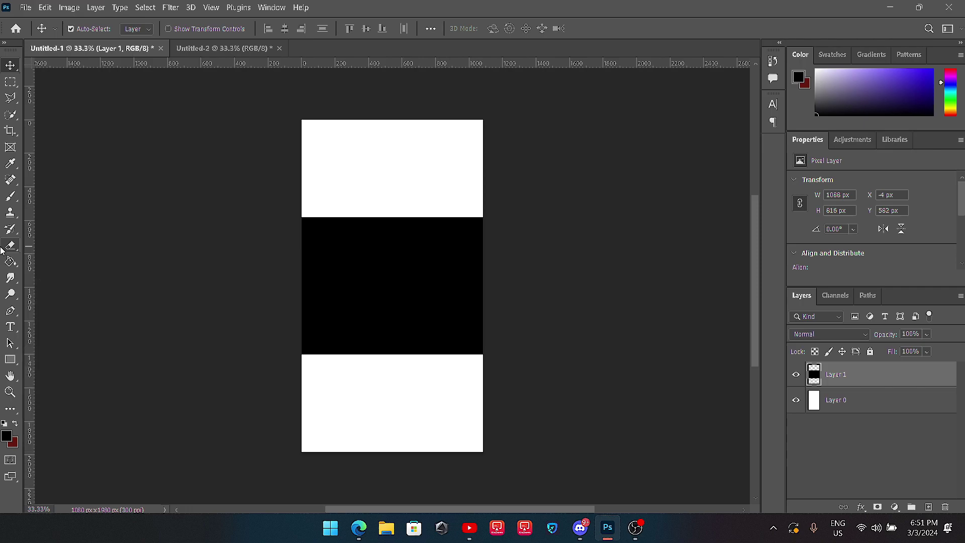
- Open the portrait photo of the hooded man from the Downloads folder and paint a Quick Selection over the hood
click(24, 7)
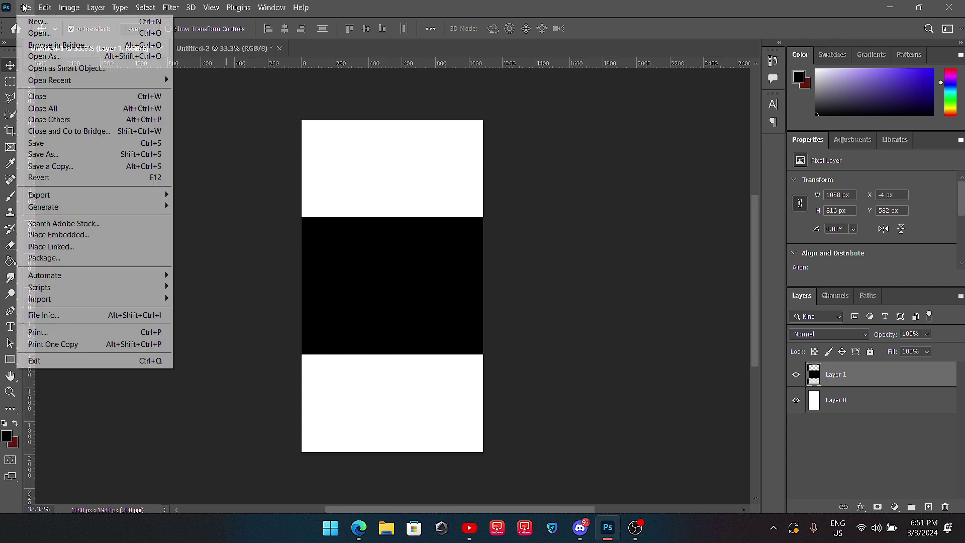
click(39, 33)
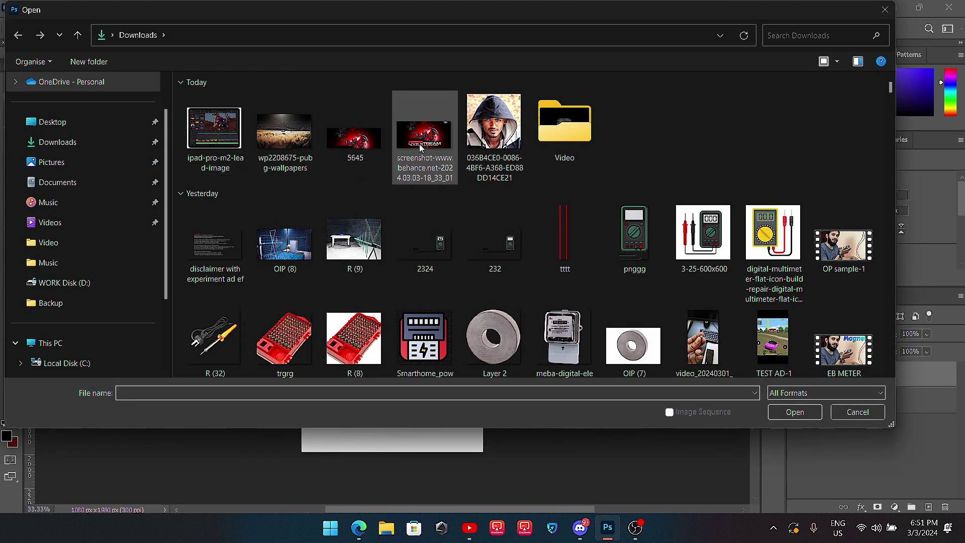
double_click(493, 123)
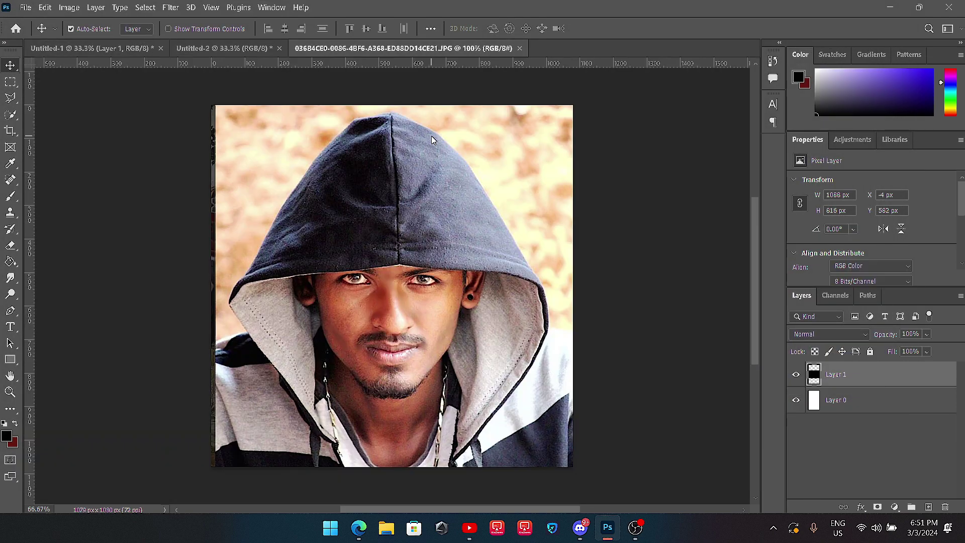
key(w)
mouse_move(361, 229)
mouse_down()
mouse_move(358, 167)
mouse_move(342, 184)
mouse_move(443, 254)
mouse_move(443, 193)
mouse_move(432, 167)
mouse_move(402, 138)
mouse_move(403, 121)
mouse_move(372, 117)
mouse_move(395, 145)
mouse_up()
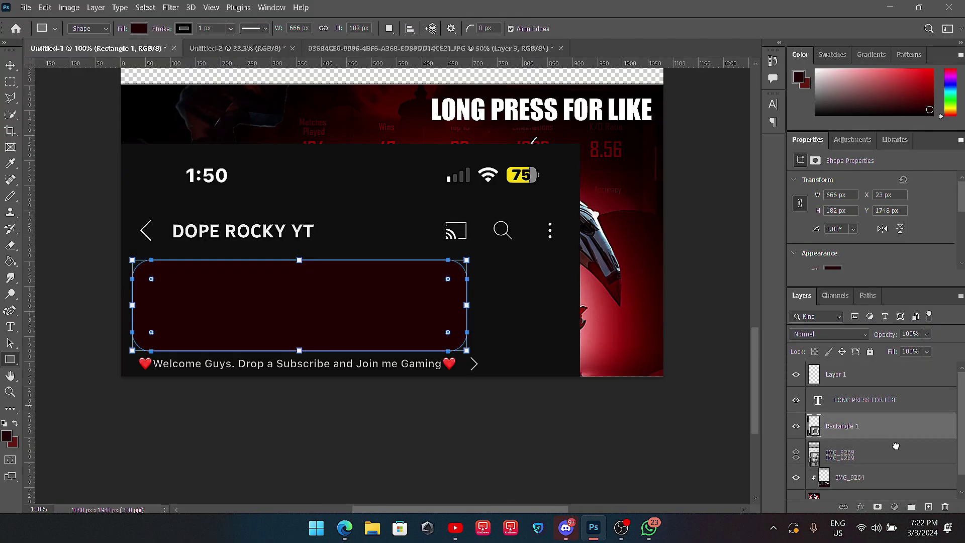
- Place Rectangle 1 beneath the IMG_9269 channel screenshot layer and clip the screenshot to the rounded rectangle
drag(896, 446, 835, 444)
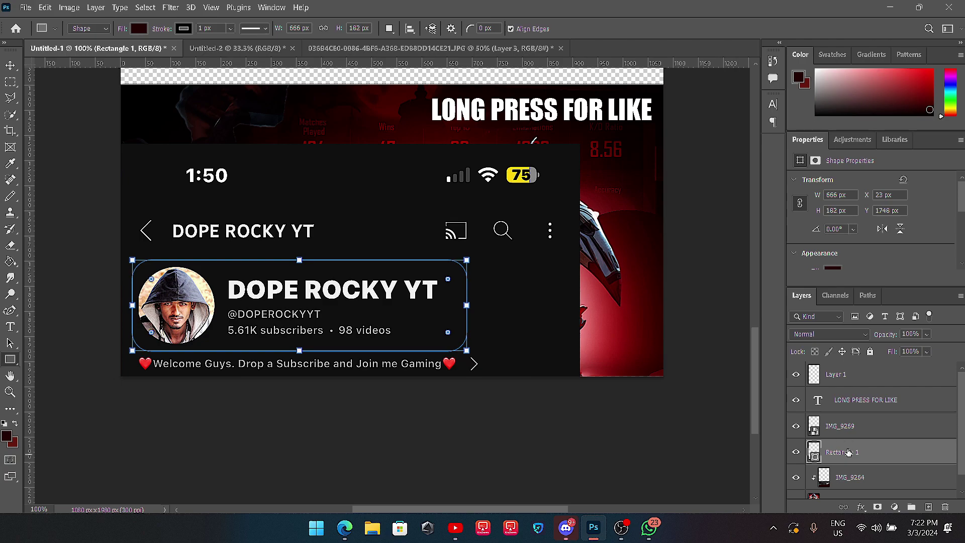
alt+click(849, 439)
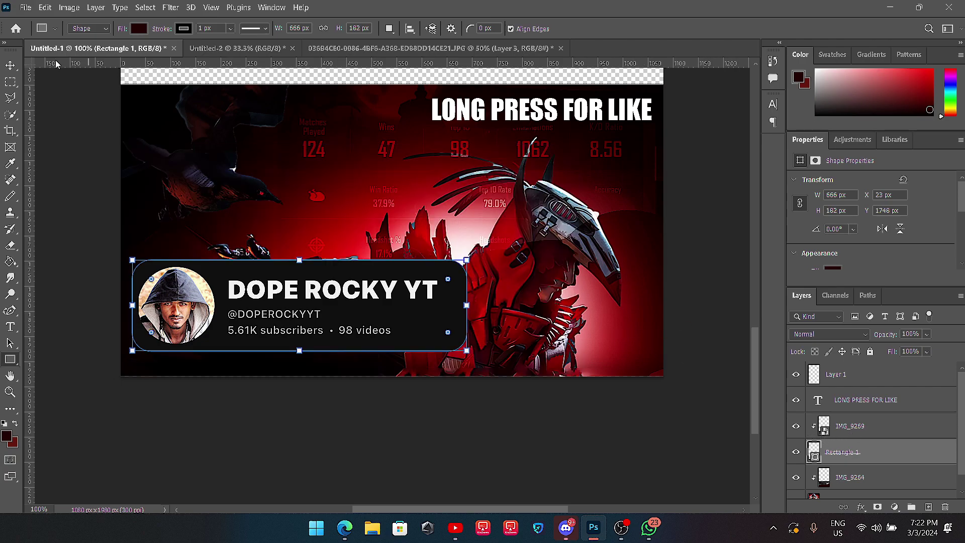
click(10, 65)
click(855, 426)
drag(565, 138, 469, 215)
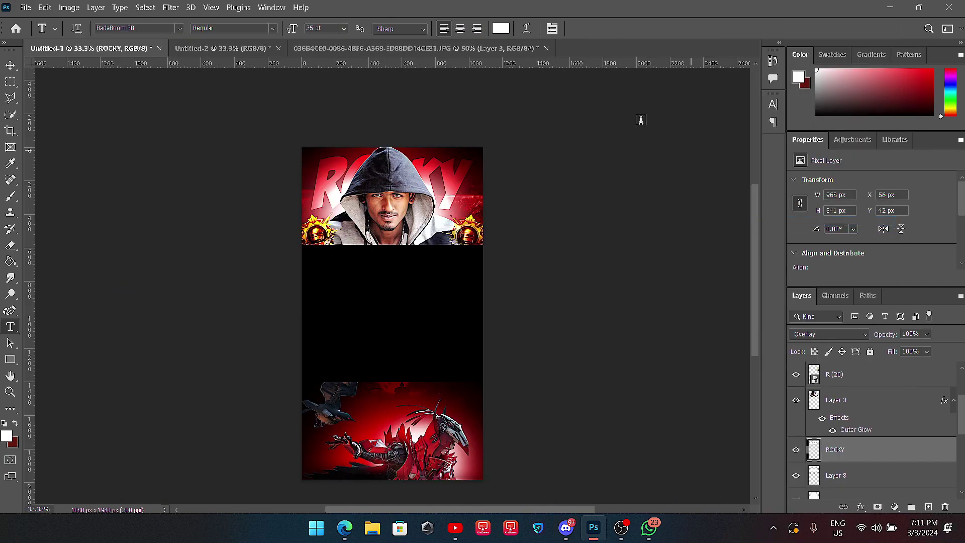
click(4, 88)
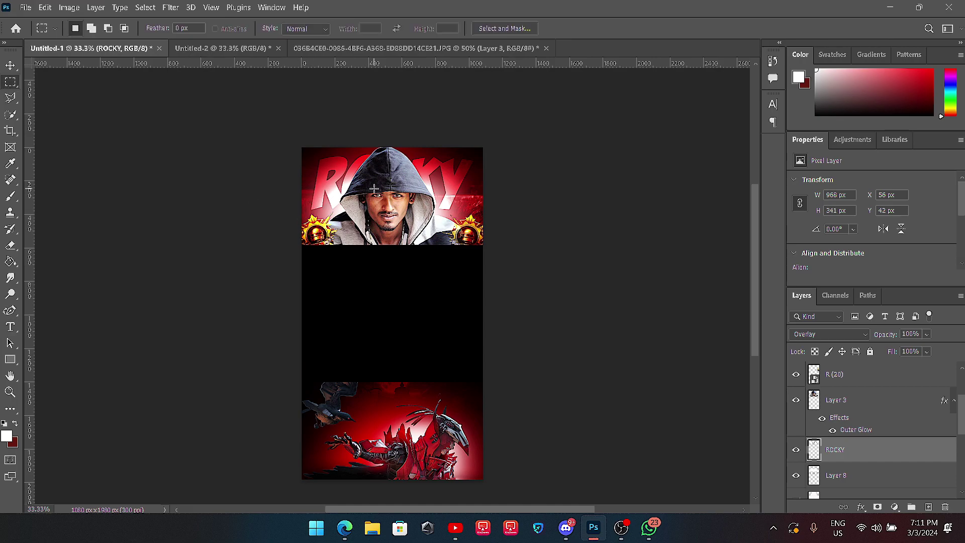
drag(390, 149, 478, 215)
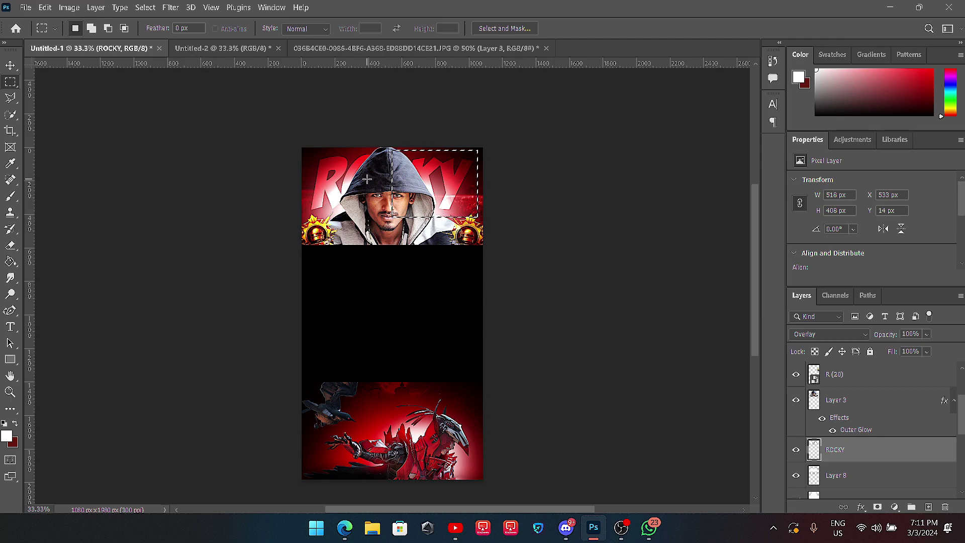
key(ctrl+d)
- Scale the ROCKY lettering down about its centre to about 874 x 307 px with Free Transform
key(ctrl+t)
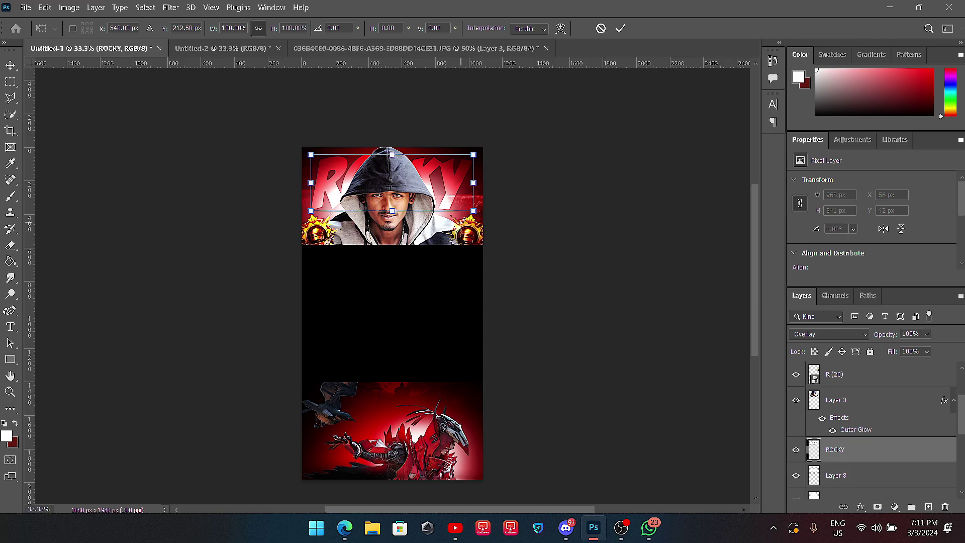
drag(473, 212, 466, 208)
click(621, 28)
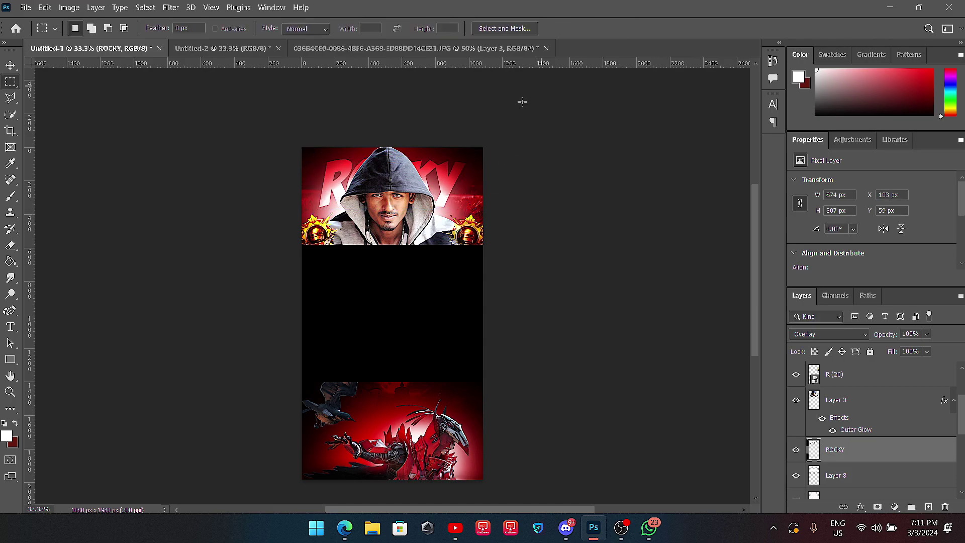
- Copy the KY half of the ROCKY lettering to its own layer, shift it right to X 806 px, and reselect the ROCKY layer
drag(390, 149, 480, 216)
key(ctrl+j)
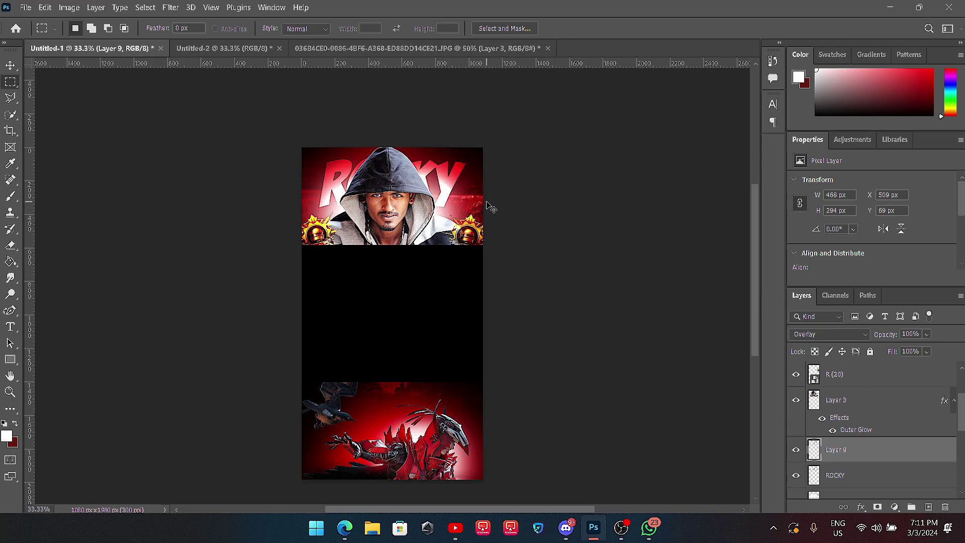
key(ctrl+t)
key(Right)
key(Right)
key(Right)
key(Right)
key(Right)
key(Right)
key(Right)
key(Right)
key(Right)
key(Right)
key(Right)
key(Right)
key(Right)
key(Right)
key(Right)
key(Right)
key(Right)
key(Right)
key(Right)
key(Right)
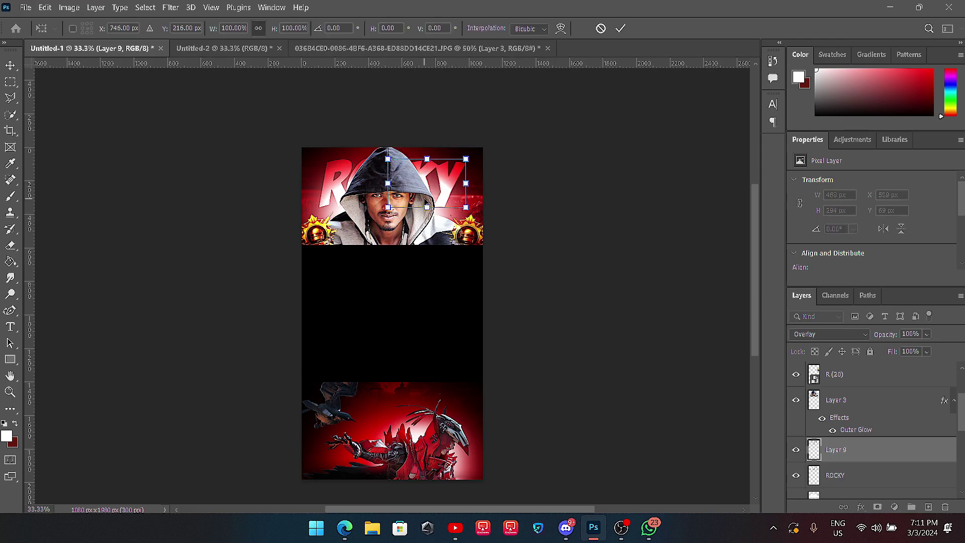
key(Right)
key(Right)
key(Right)
key(Right)
key(Right)
key(Right)
key(Right)
key(Right)
key(Right)
key(Right)
key(Right)
key(Right)
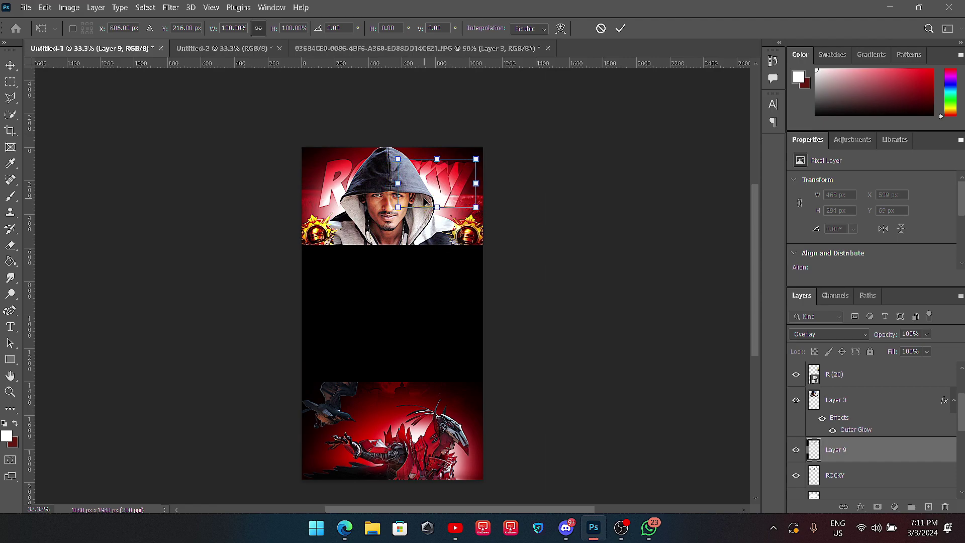
click(620, 29)
click(855, 482)
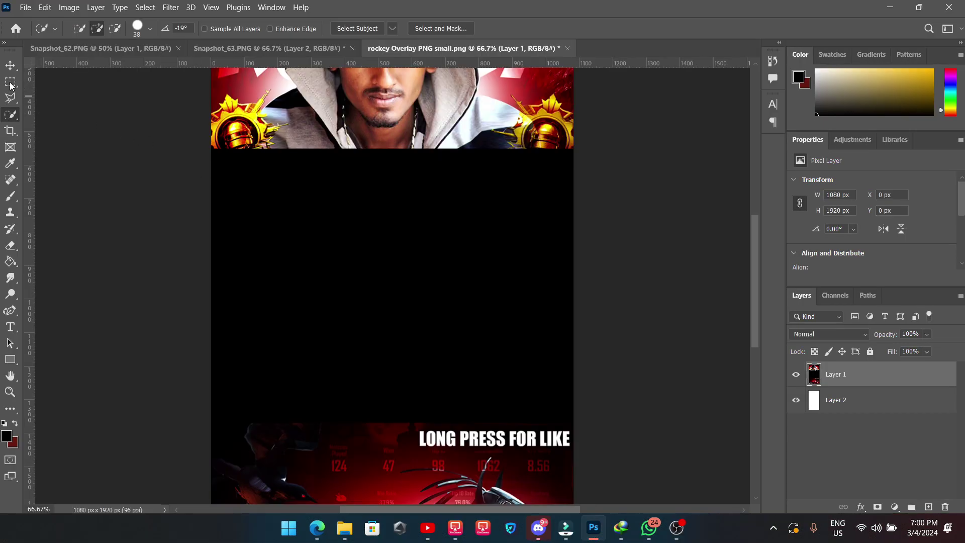
- Clear the black middle area, about 1080 x 806 px, from both Layer 1 and Layer 2 of the overlay PNG, and deselect
click(11, 83)
drag(208, 152, 595, 421)
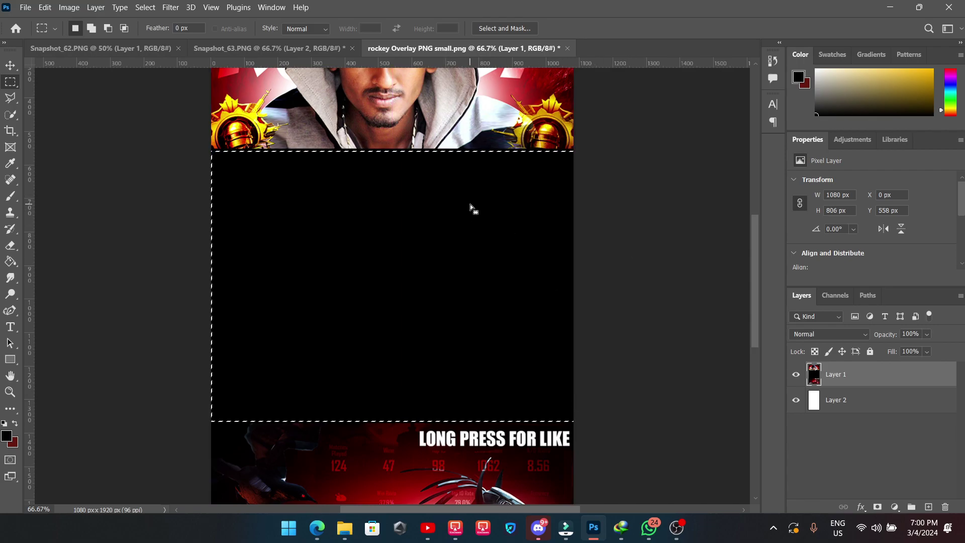
key(Delete)
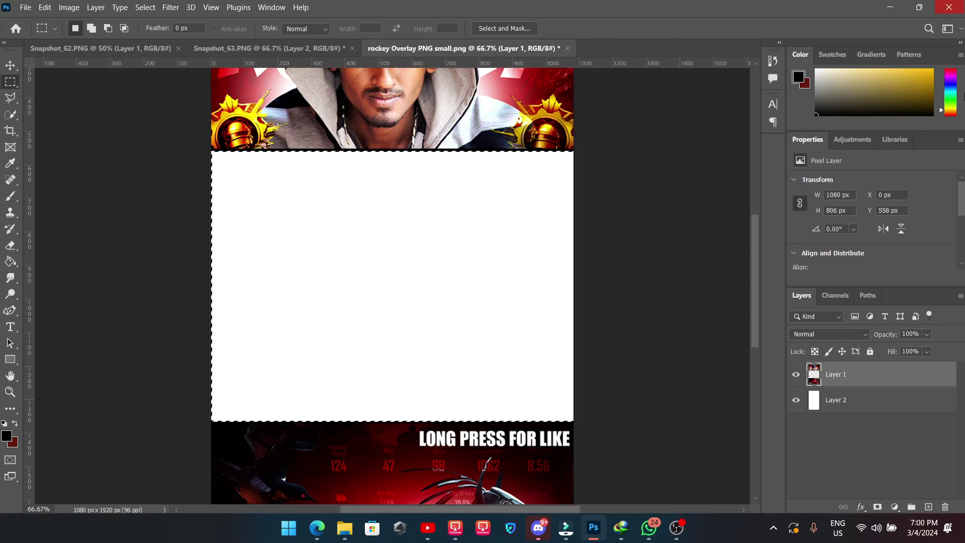
click(849, 392)
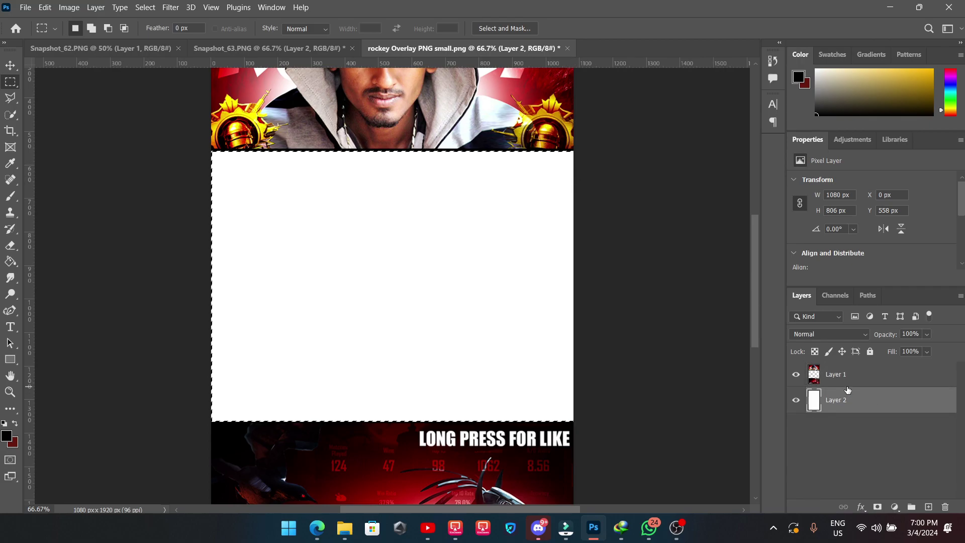
key(Delete)
key(ctrl+d)
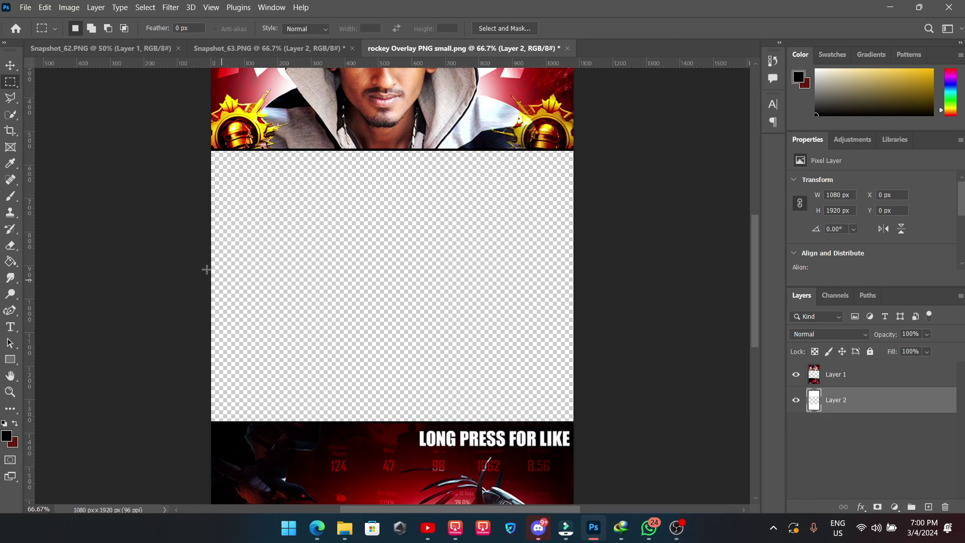
- Clear the leftover black edges around the gameplay opening, about 1080 x 848 px, from both Layer 2 and Layer 1, and deselect
key(v)
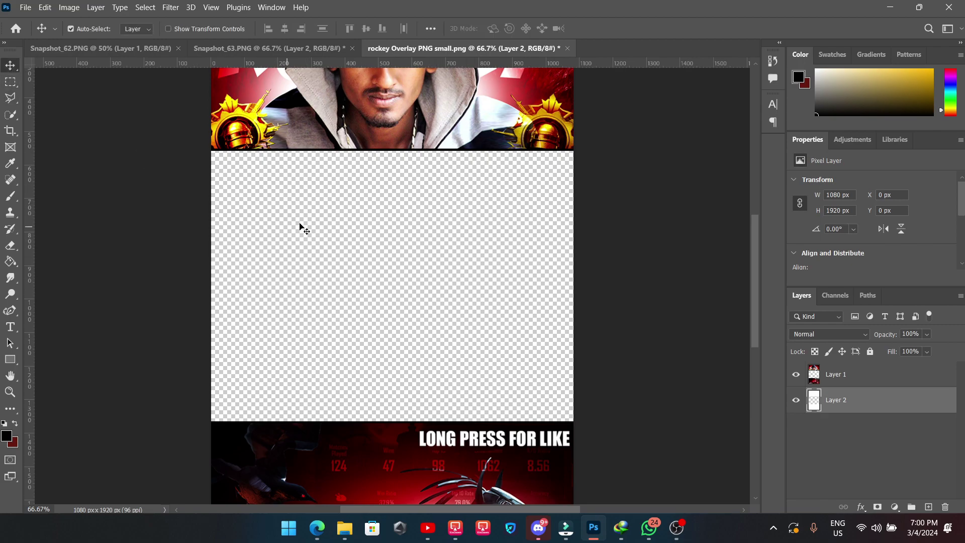
key(ctrl+minus)
key(ctrl+minus)
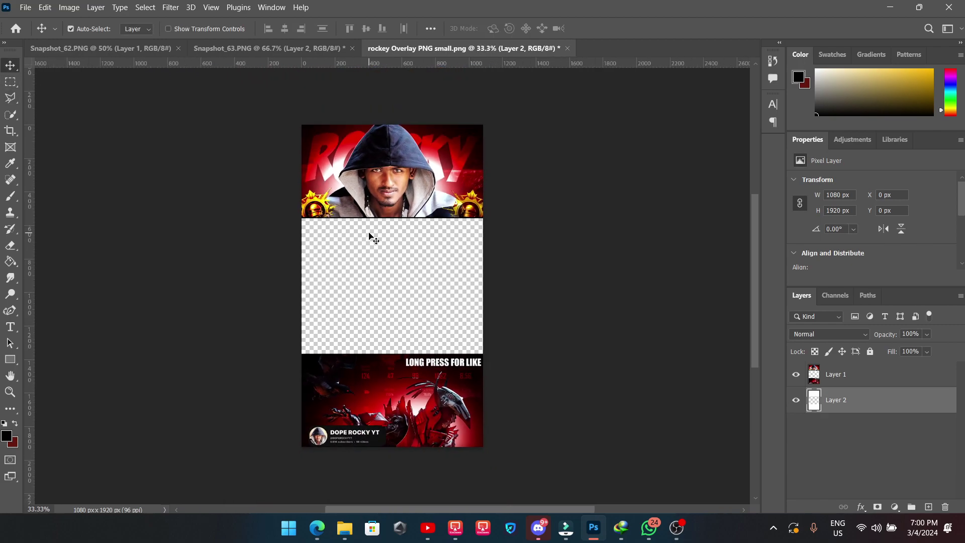
click(10, 82)
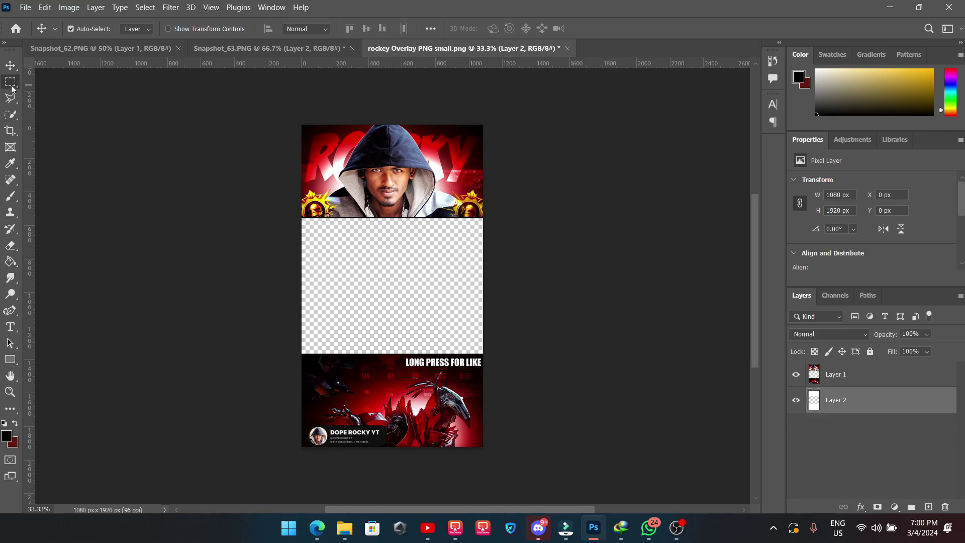
drag(297, 215, 489, 357)
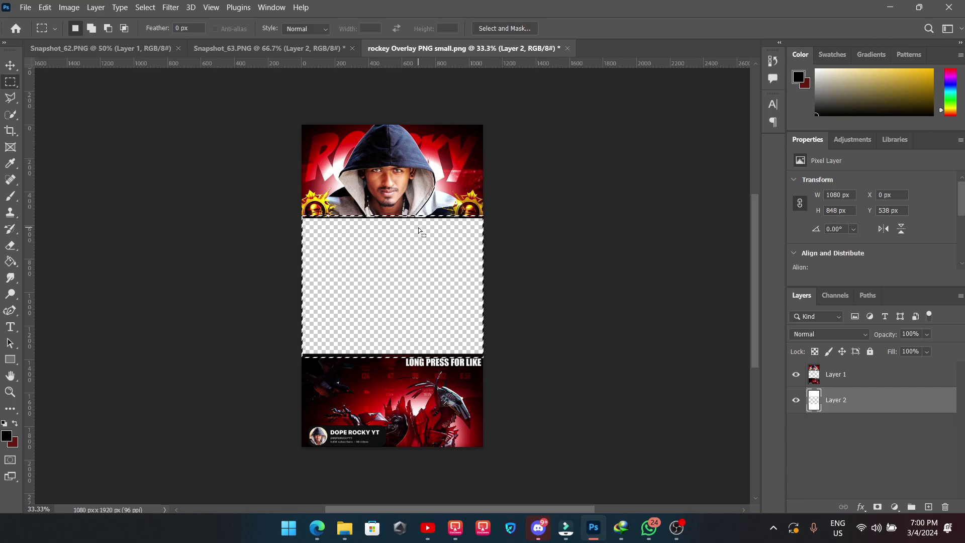
click(854, 370)
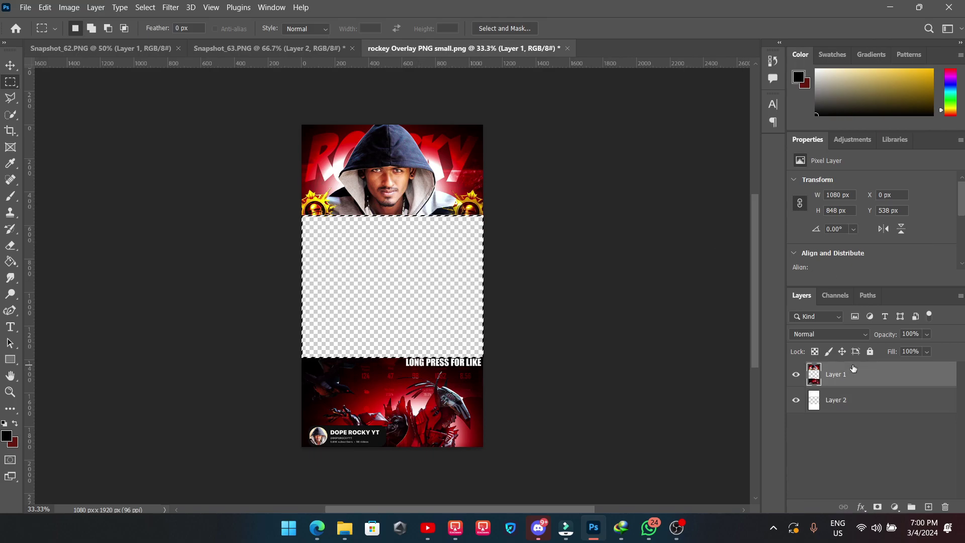
key(ctrl+d)
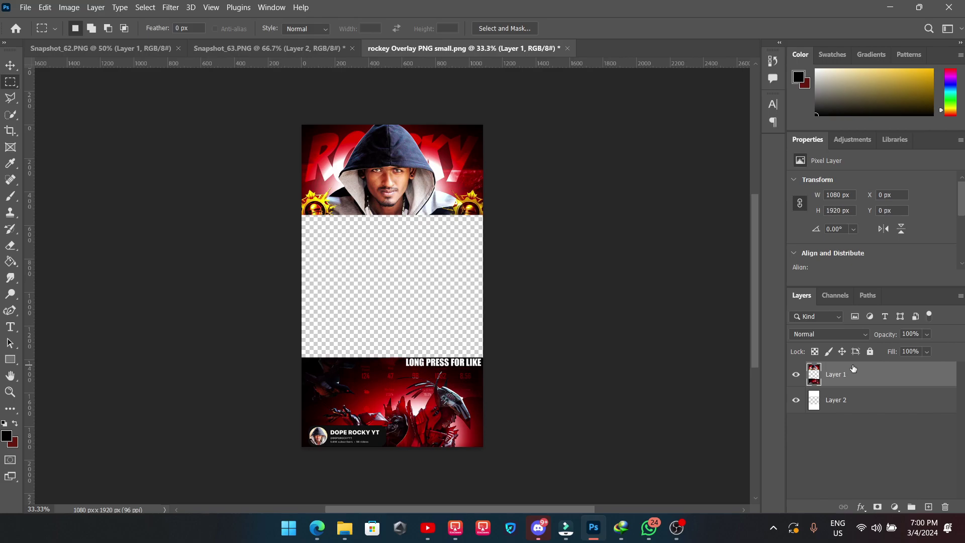
- Open the Export As settings for the rockey Overlay PNG small document
click(23, 7)
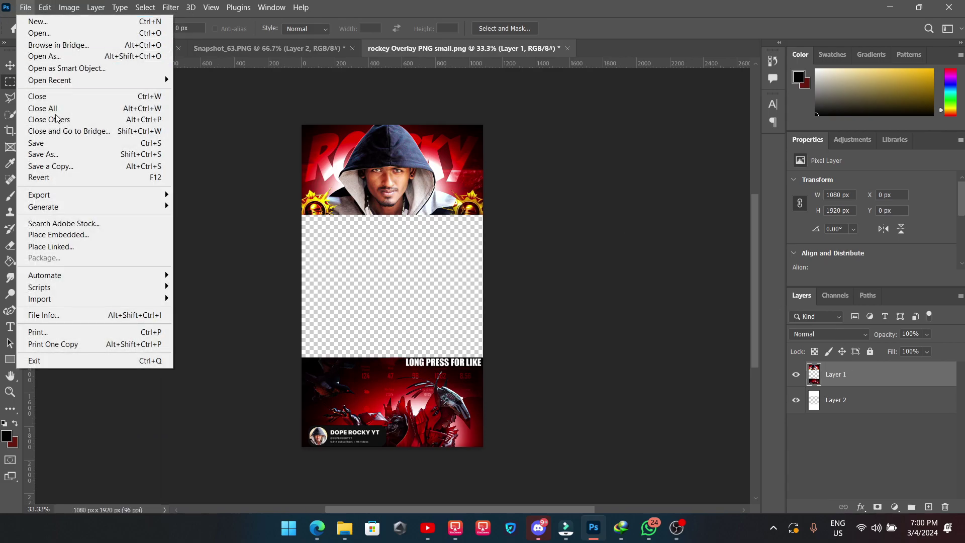
mouse_move(102, 197)
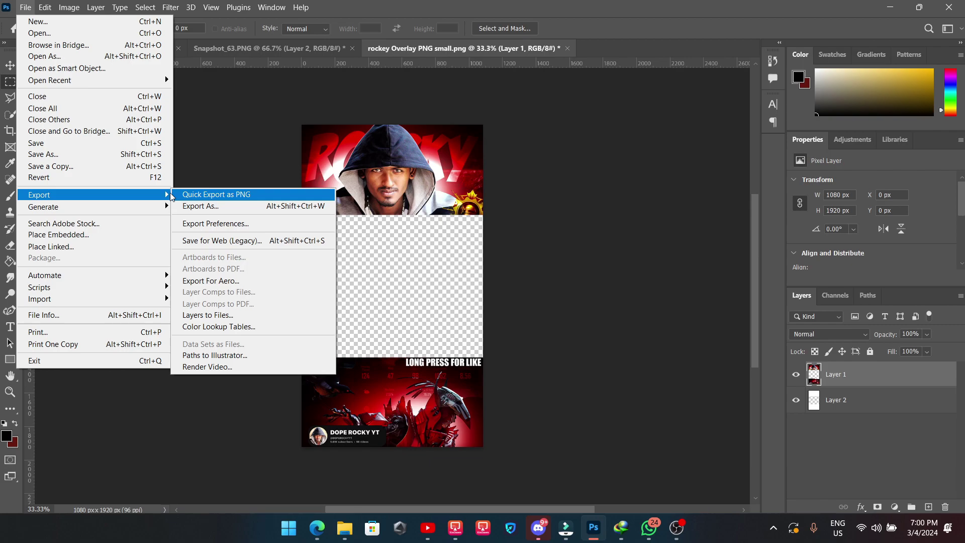
click(197, 207)
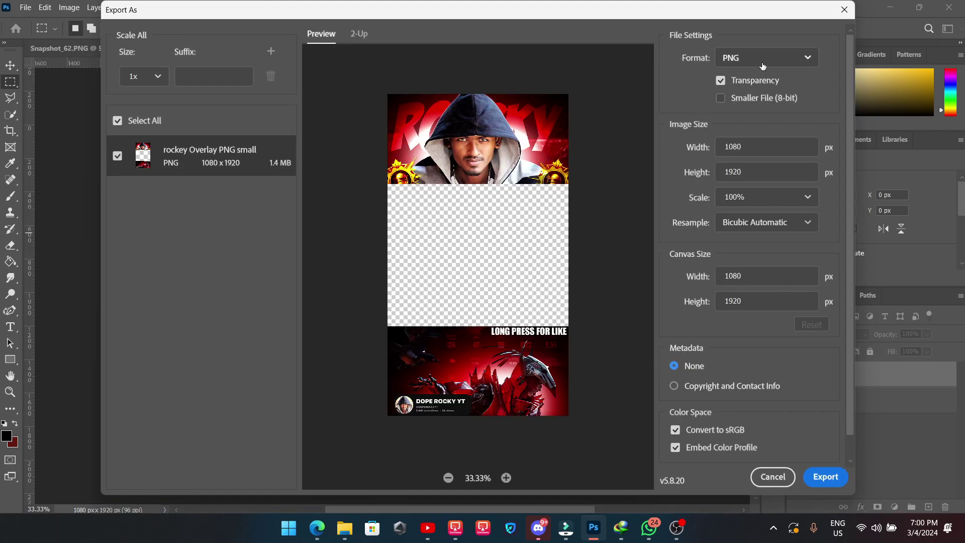
- Compare the overlay's export preview in JPG and PNG format, finishing with PNG selected
click(762, 63)
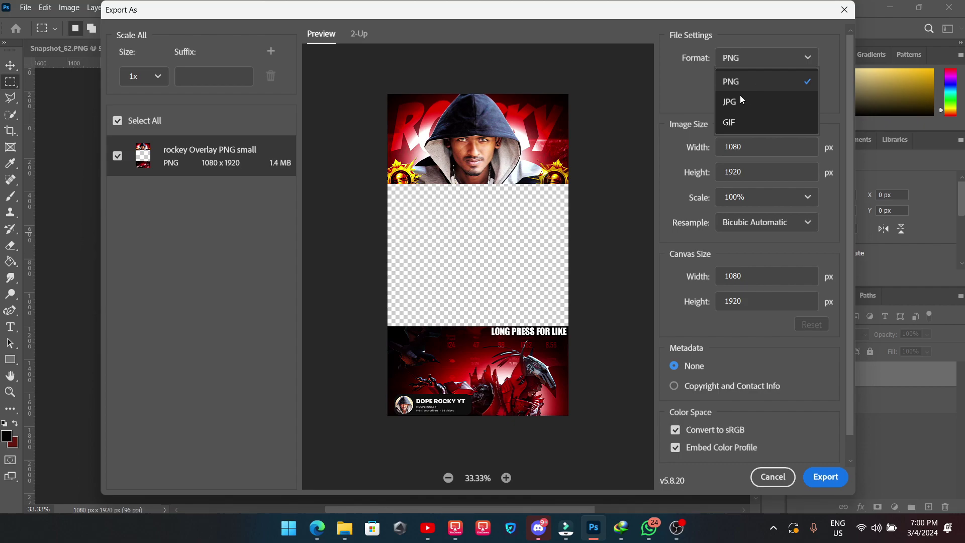
click(741, 101)
click(744, 65)
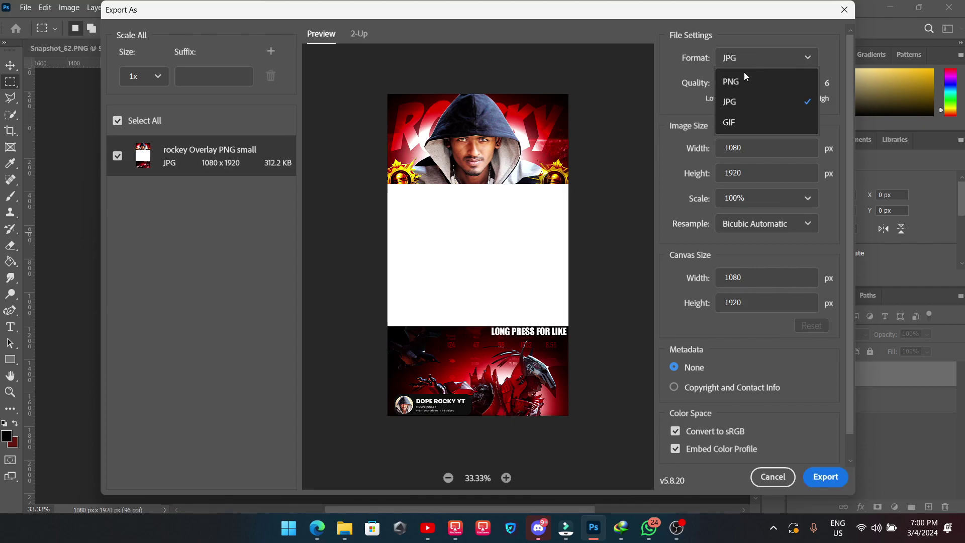
click(740, 85)
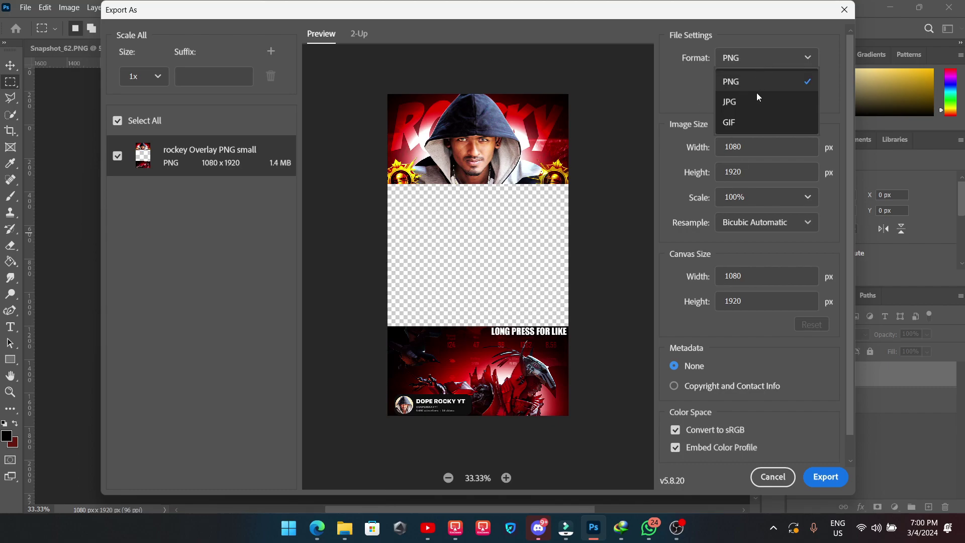
click(744, 102)
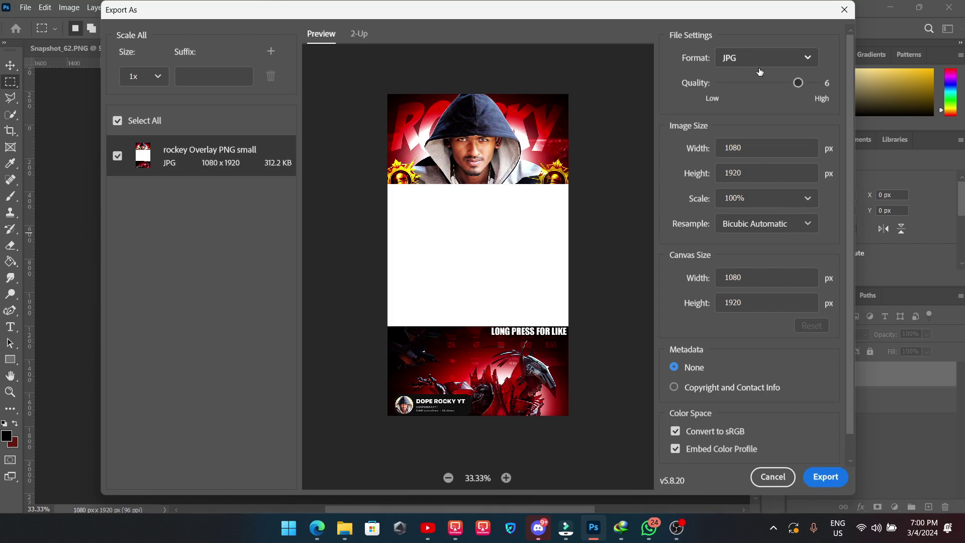
click(750, 68)
click(740, 86)
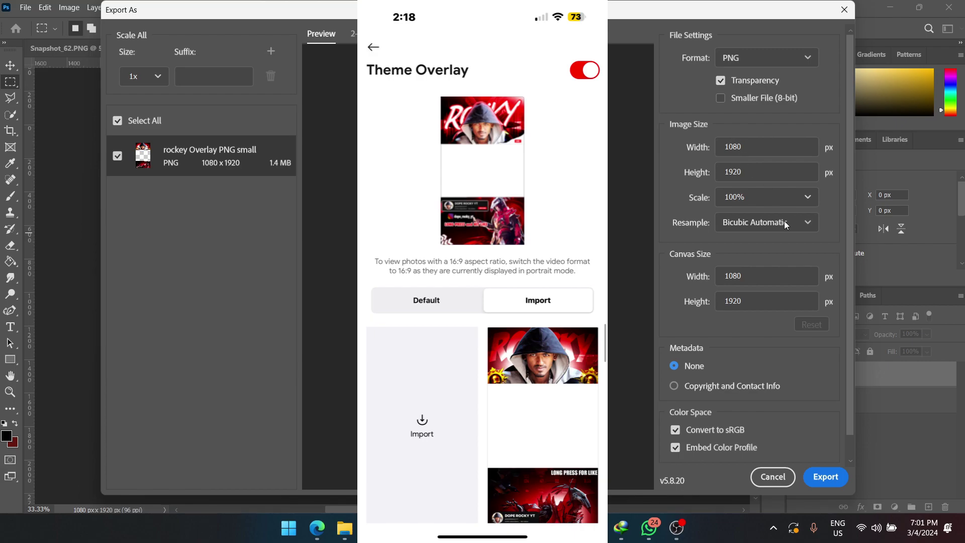
- Export the overlay as a 1080 x 1920 px transparent PNG named rockey Overlay PNG small in the Downloads folder
scroll(770, 307, down, 1)
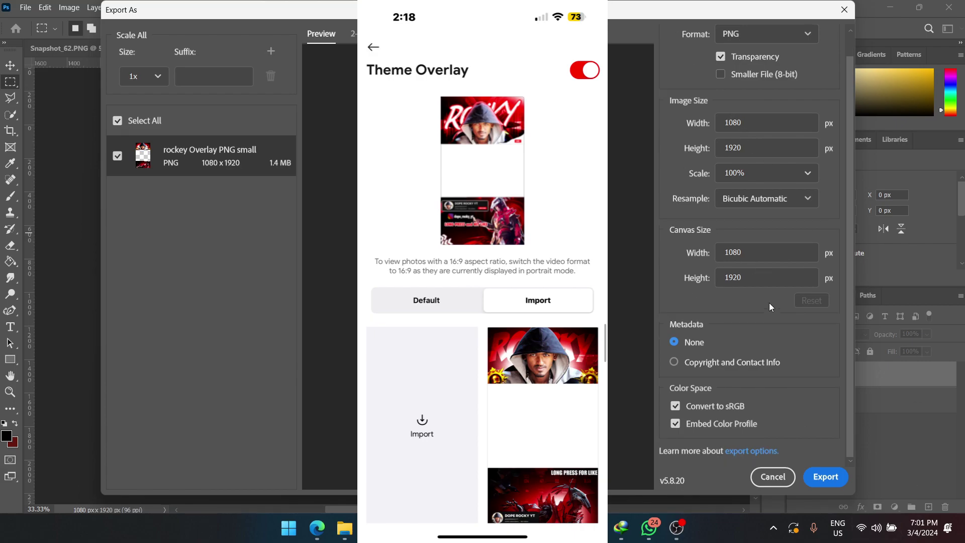
click(825, 476)
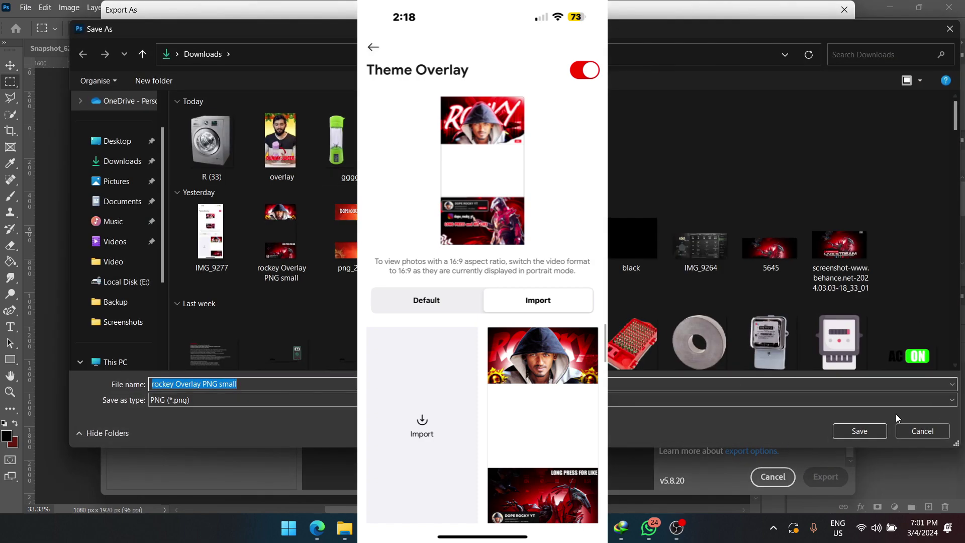
click(877, 435)
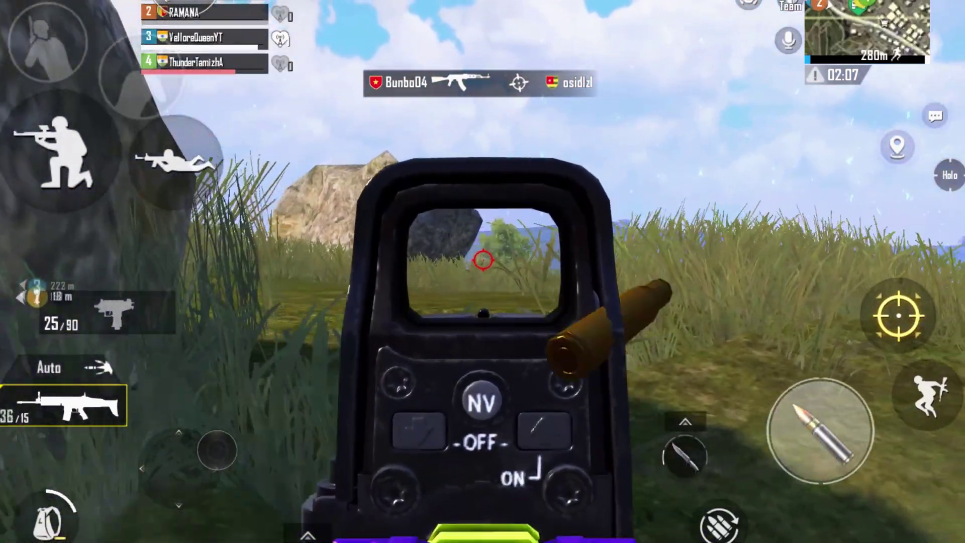